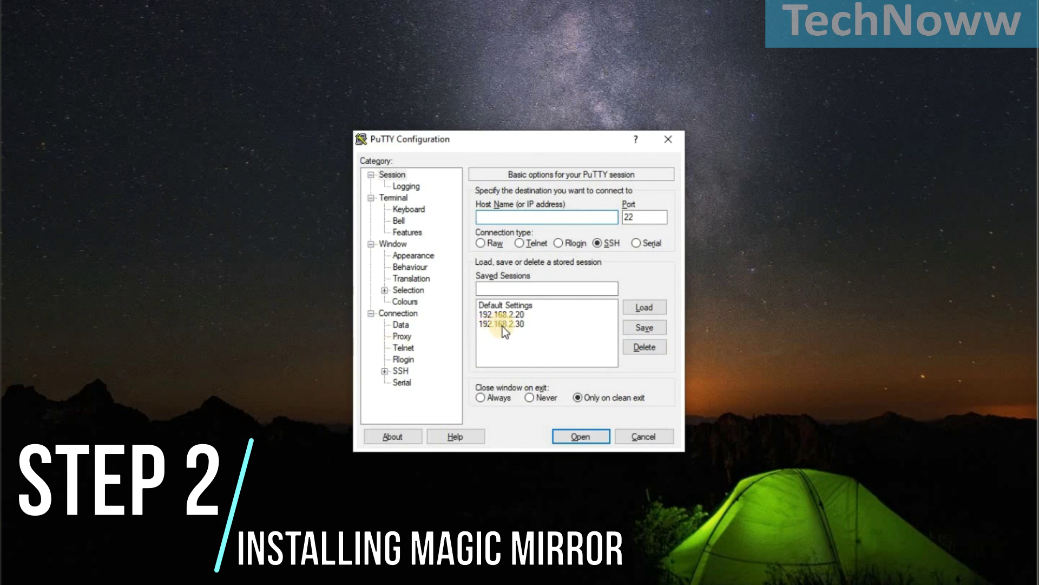
Log in to the Pi at 192.168.2.30 as the pi user and maximize the PuTTY window.
double_click(502, 325)
type("pi")
key("Return")
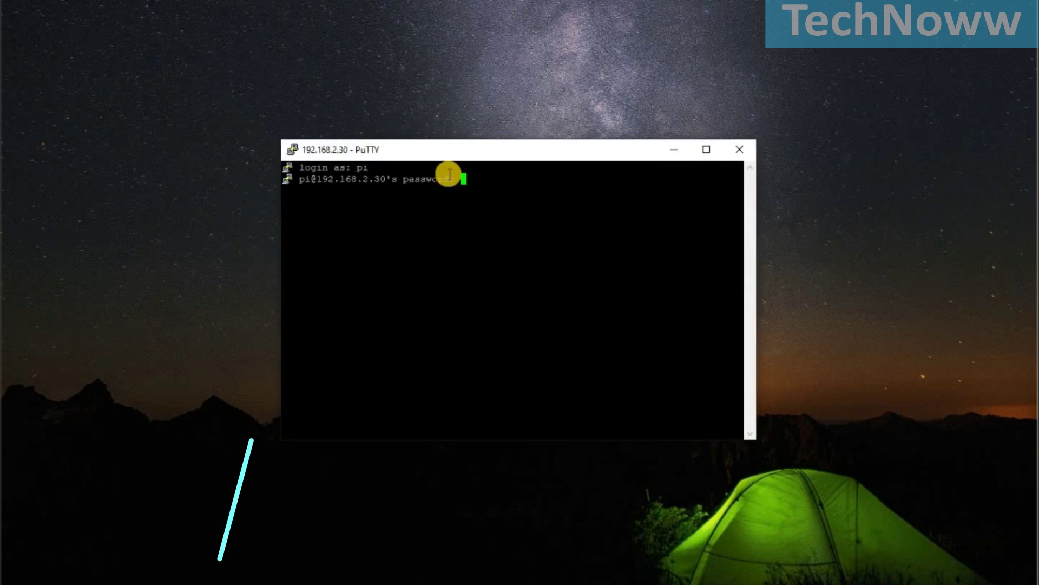
key("Return")
left_click(707, 149)
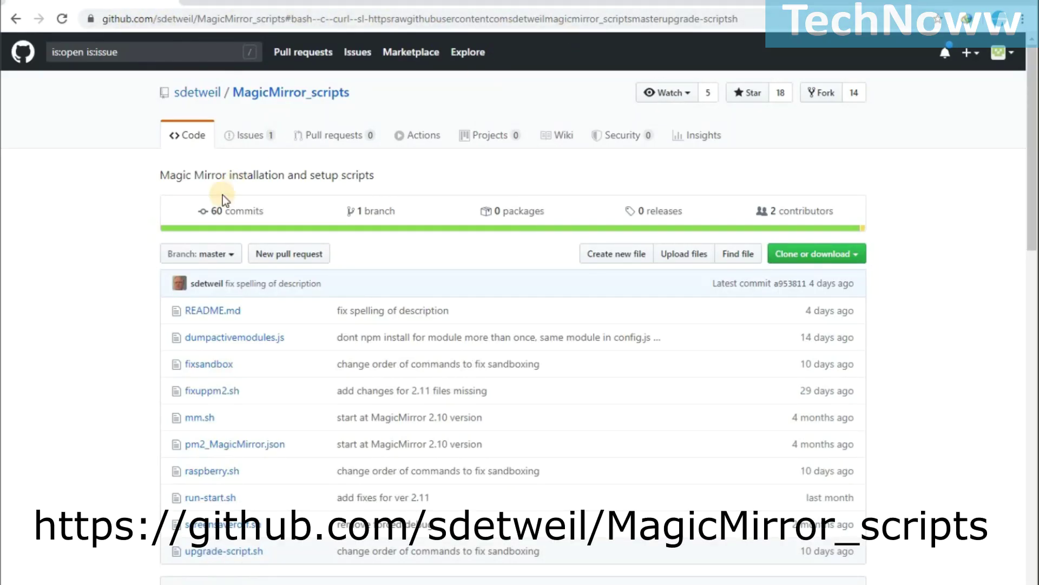
Select the bash -c curl raspberry.sh install command line in the README.
scroll(223, 195, "down", 8)
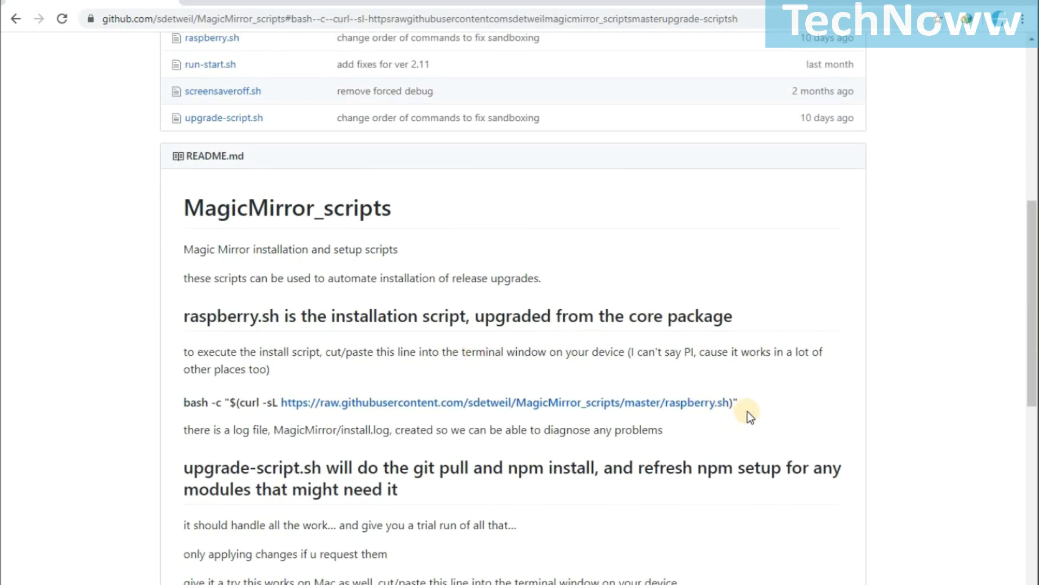
left_click_drag(751, 405, 179, 395)
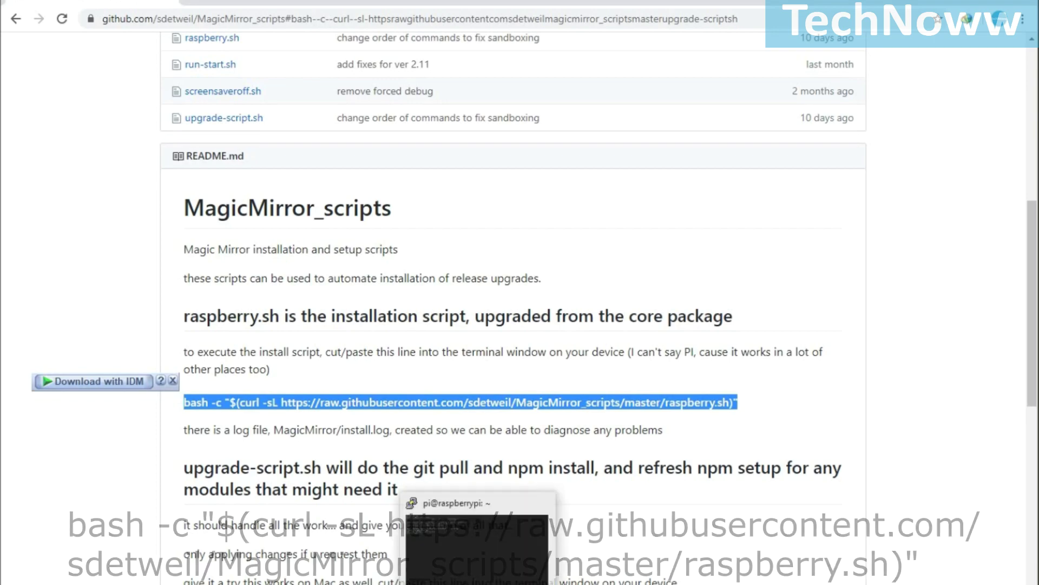
left_click(429, 560)
Paste and run the raspberry.sh installer, answering y to pm2 autostart and disabling the screen saver.
right_click(389, 319)
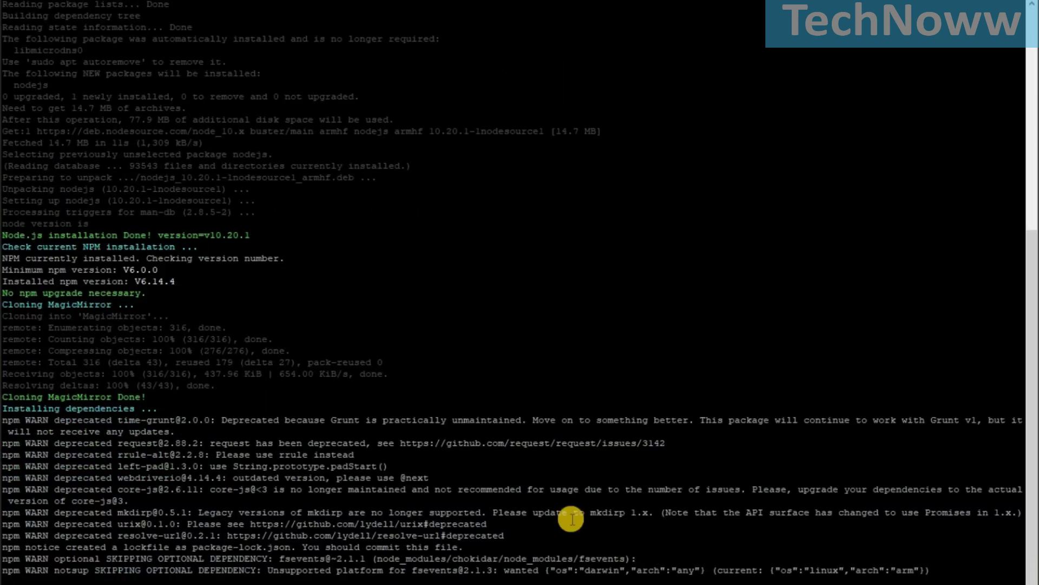
type("y")
key("Return")
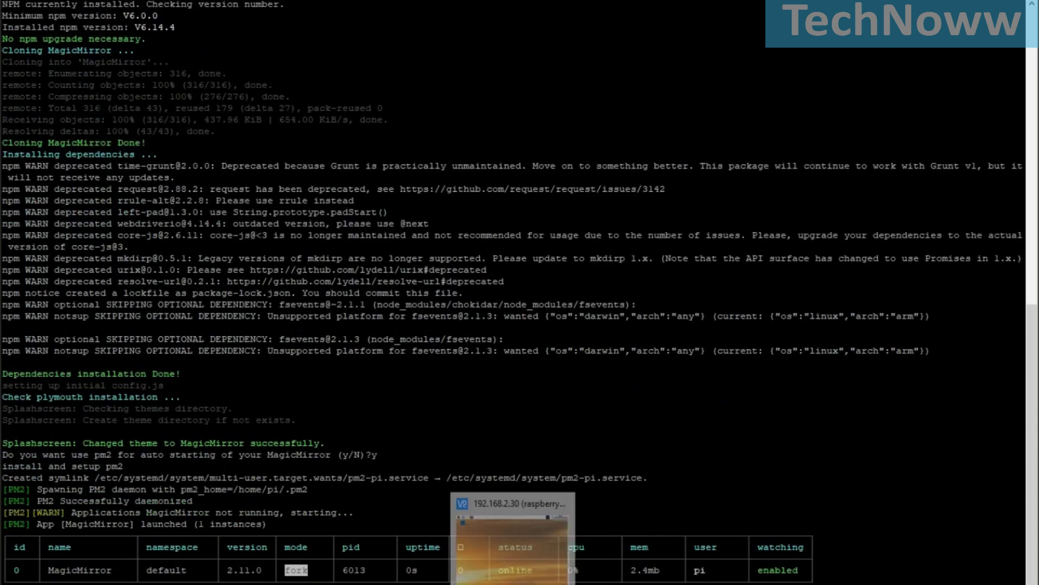
type("y")
key("Return")
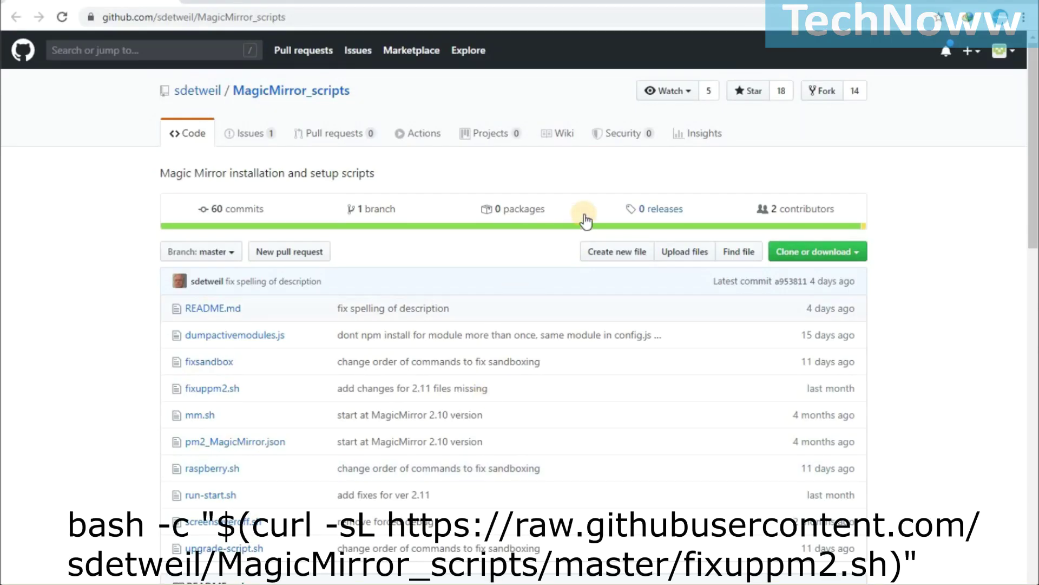
Select the fixuppm2.sh command line further down the GitHub README.
scroll(586, 221, "down", 15)
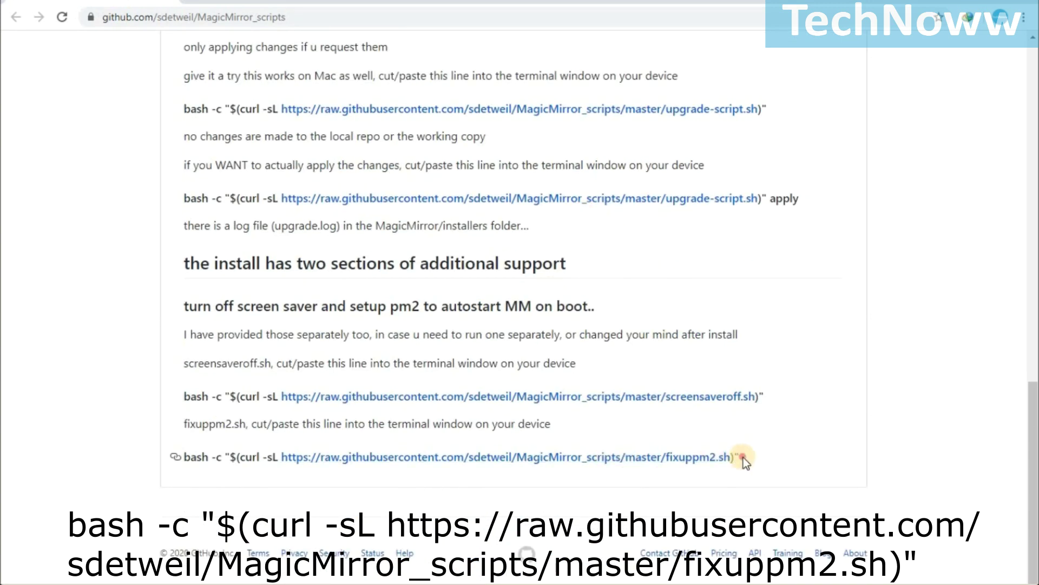
left_click_drag(739, 457, 187, 463)
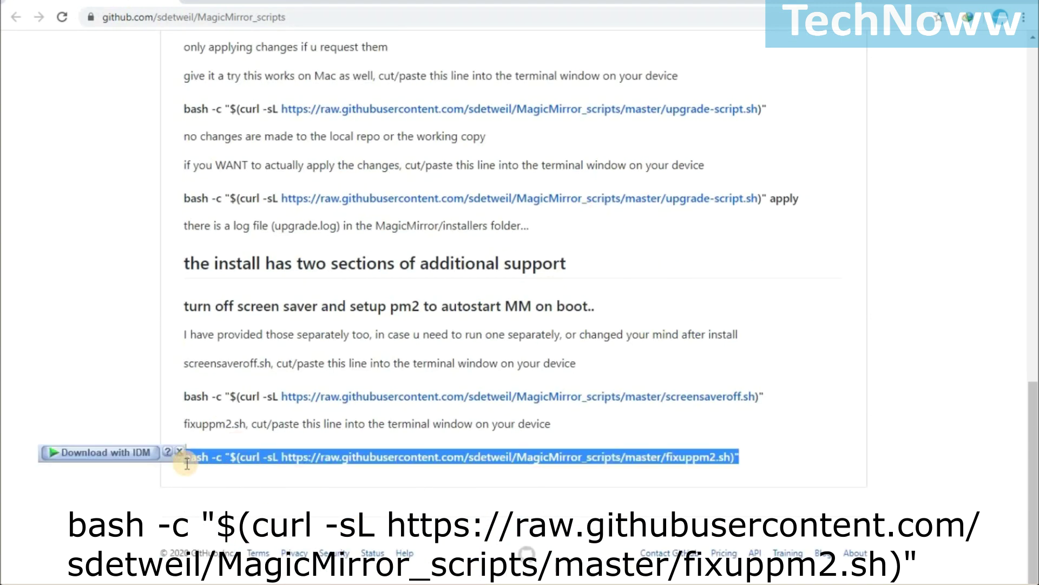
key("alt+Tab")
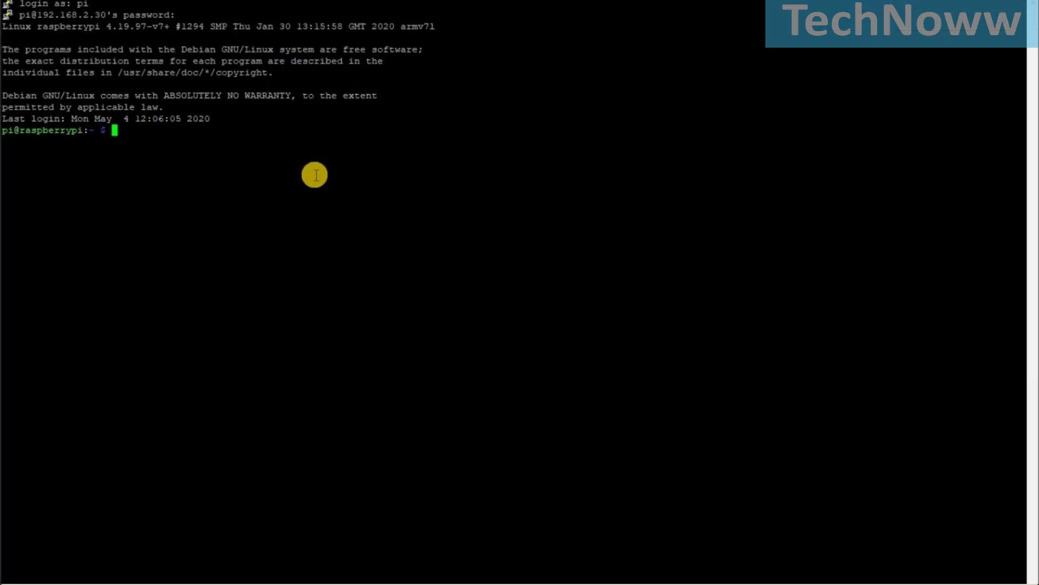
Paste the fixuppm2.sh command at the Pi prompt and run it.
right_click(330, 184)
key("Return")
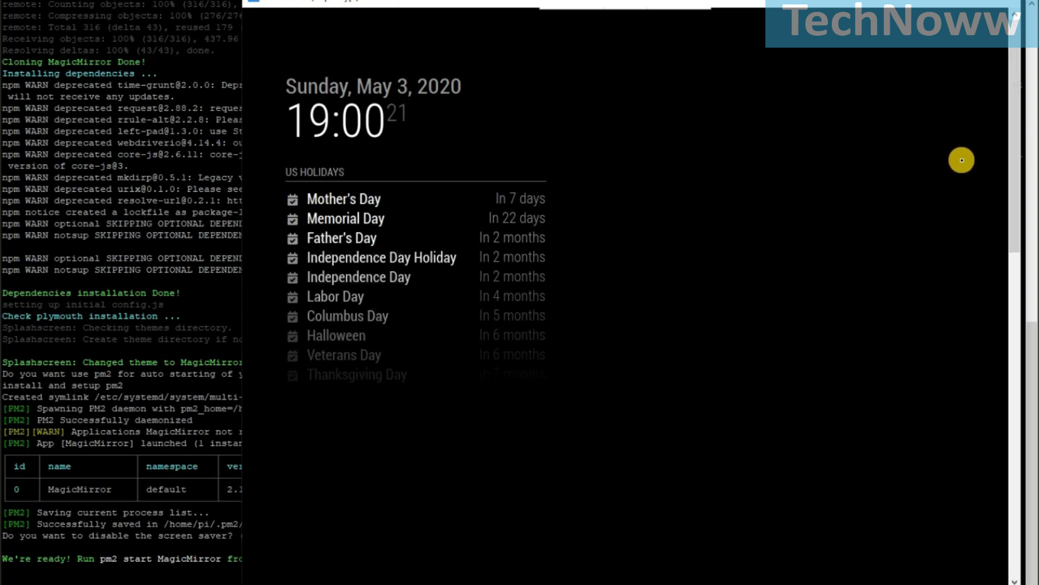
Scroll the MagicMirror display down and back up to check clock, holidays, compliment and news.
left_click_drag(1014, 153, 1017, 496)
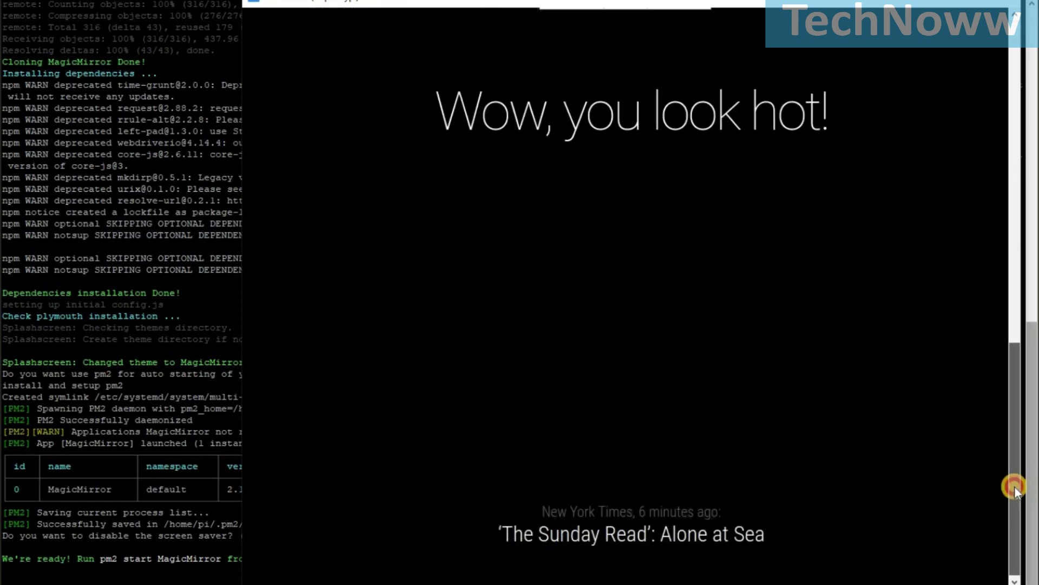
left_click_drag(1016, 477, 996, 153)
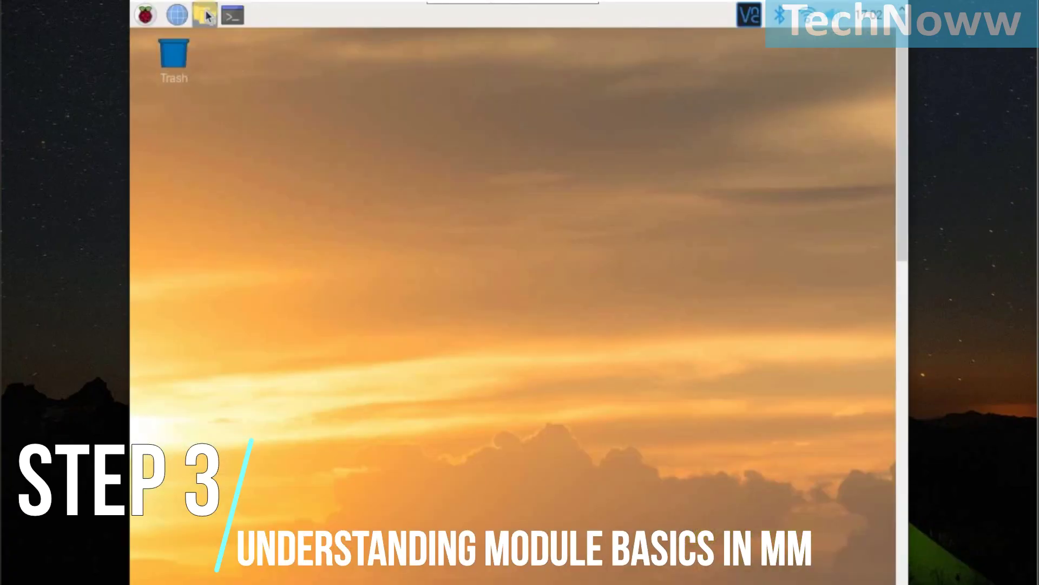
Open MagicMirror/modules/default/compliments/compliments.js in Geany and highlight an afternoon compliment.
left_click(208, 16)
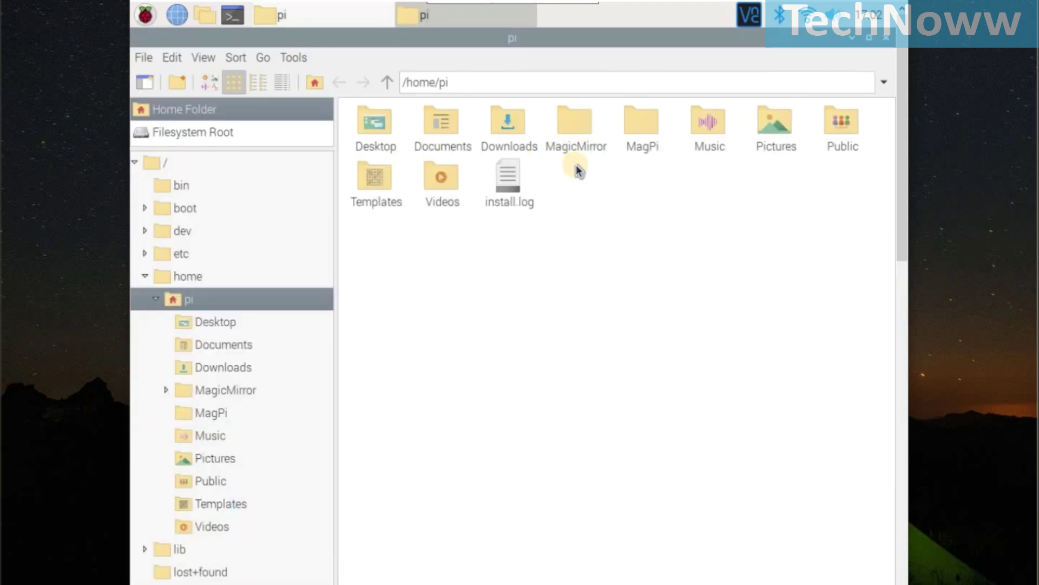
double_click(574, 123)
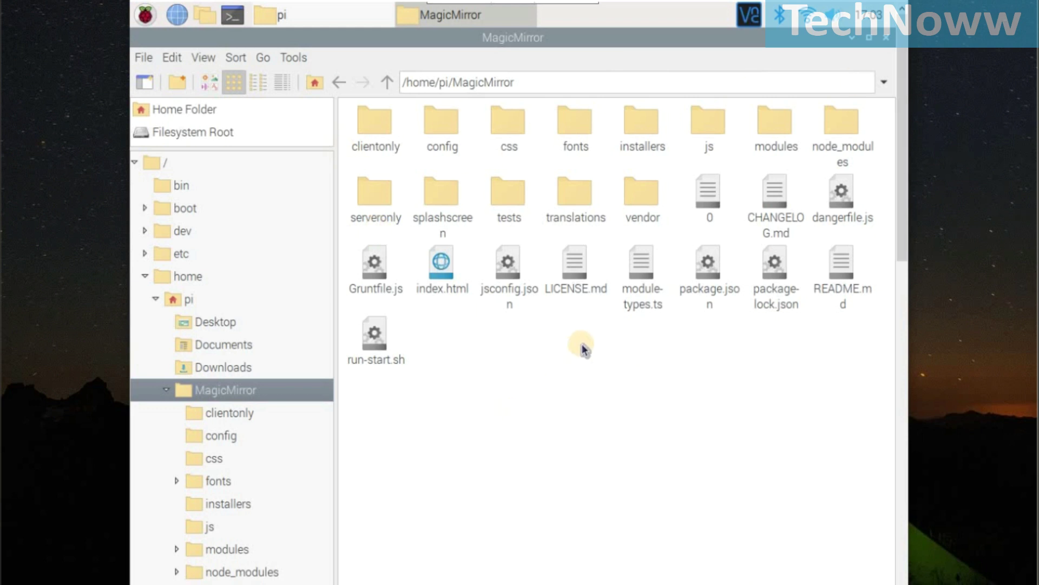
double_click(776, 124)
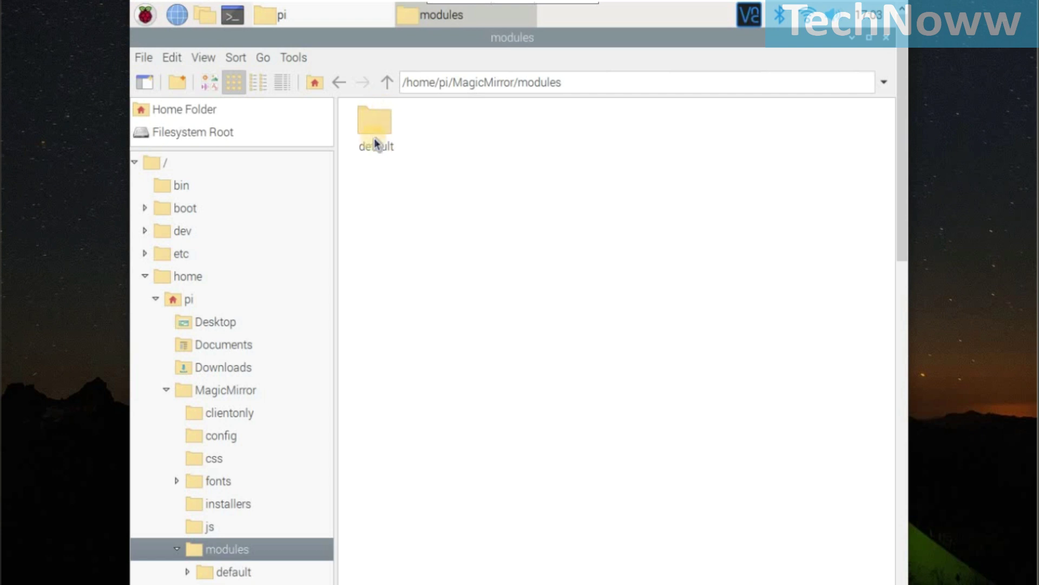
double_click(375, 141)
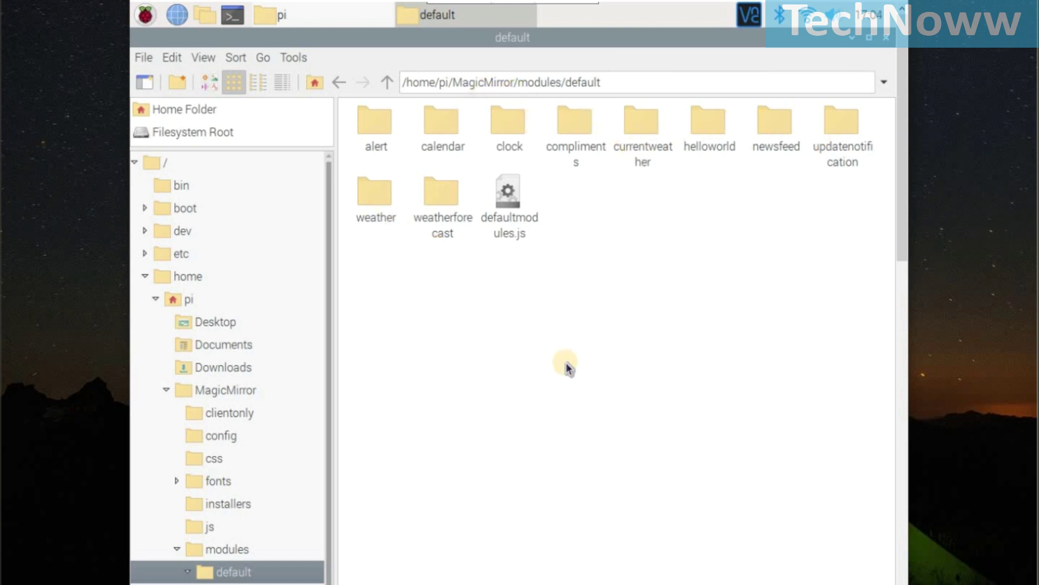
double_click(576, 130)
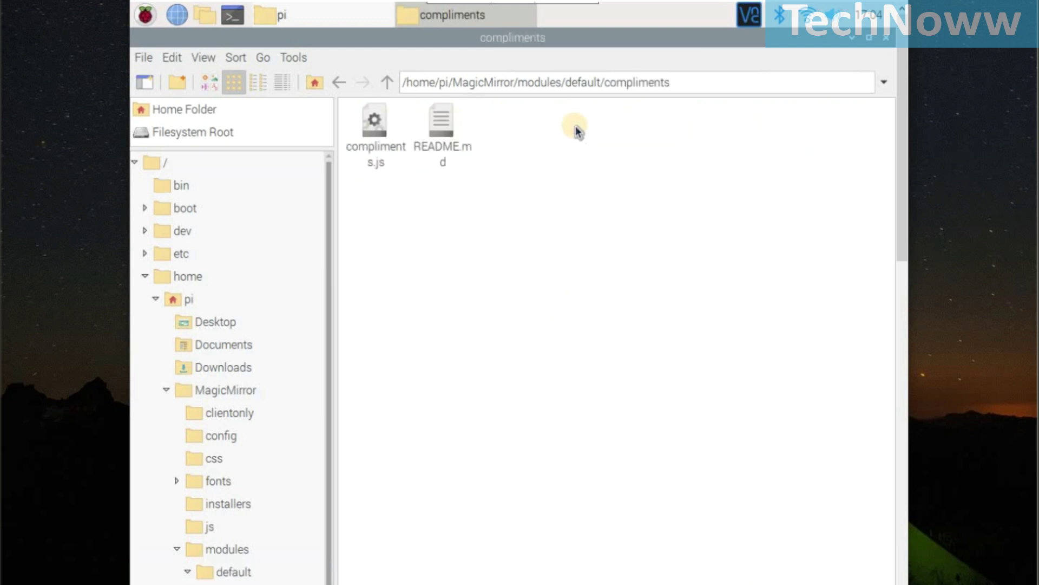
double_click(378, 130)
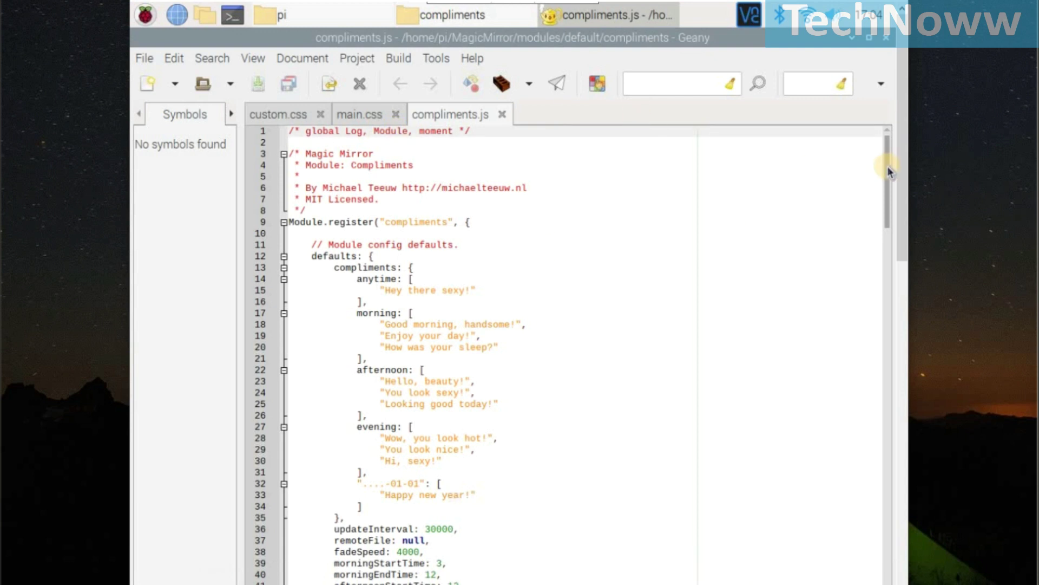
scroll(888, 199, "down", 3)
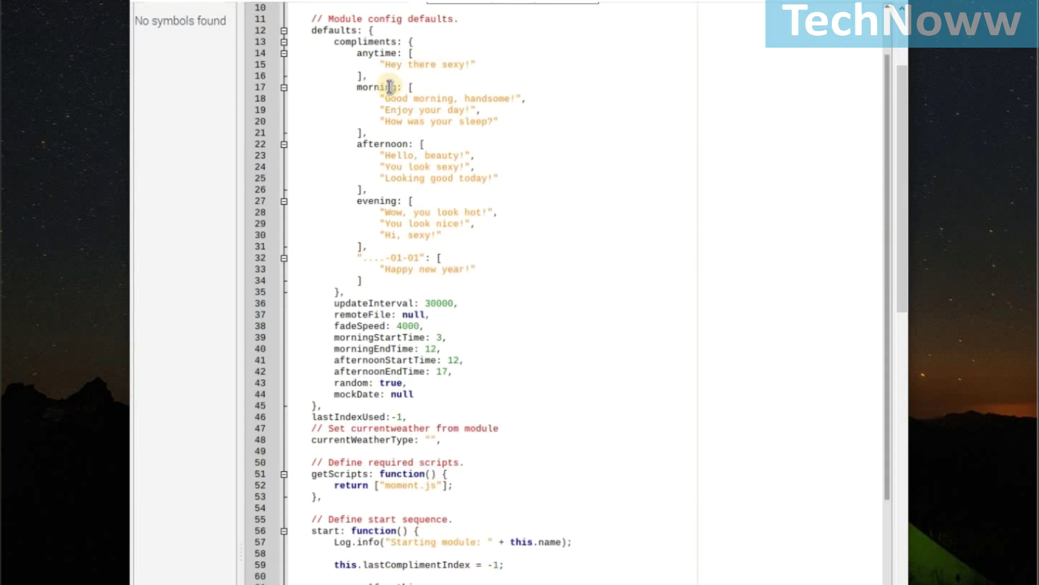
left_click_drag(460, 156, 380, 156)
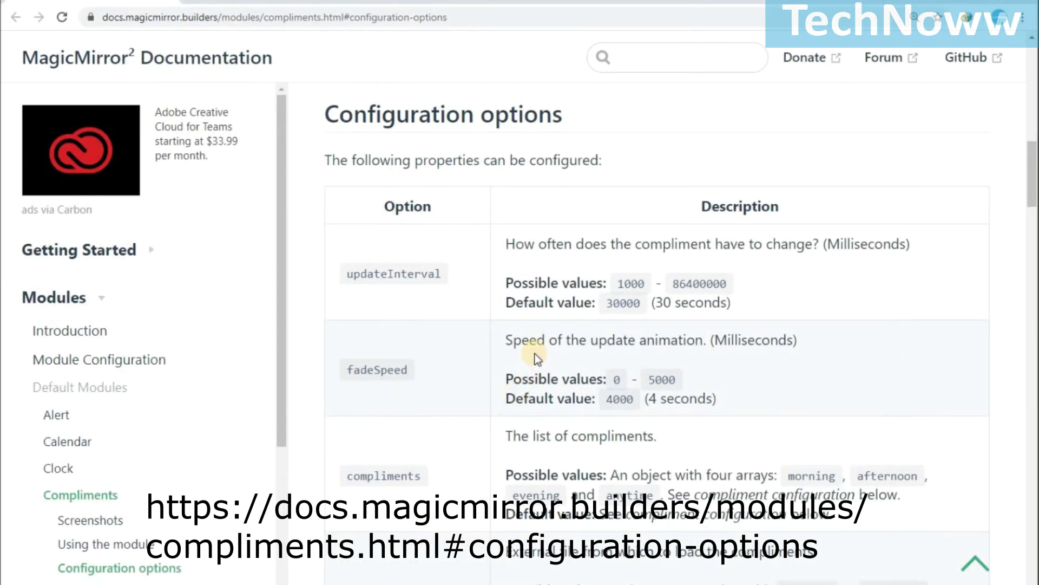
Scroll through the Compliments module documentation.
scroll(489, 271, "down", 4)
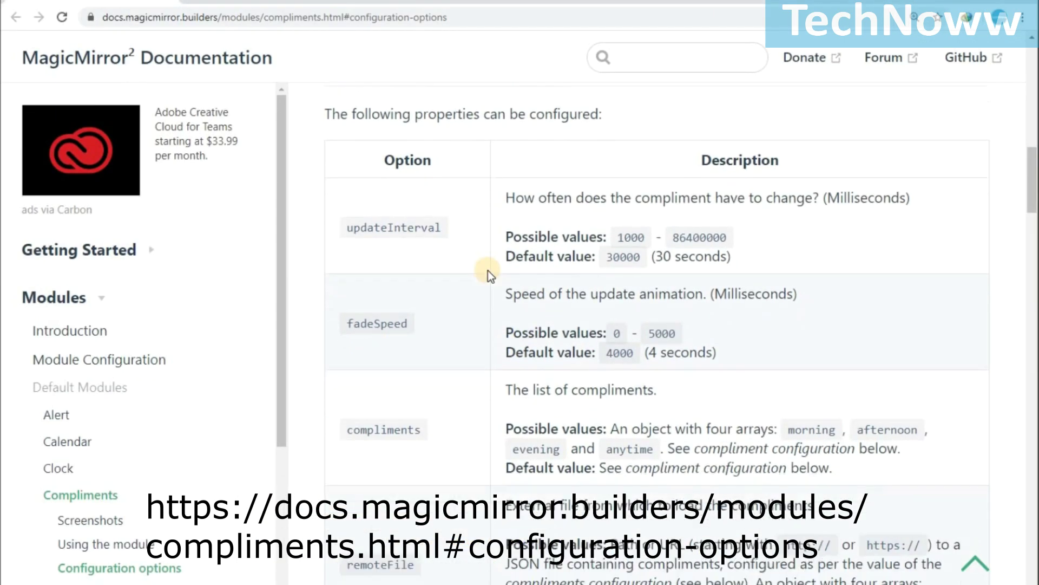
scroll(488, 271, "down", 7)
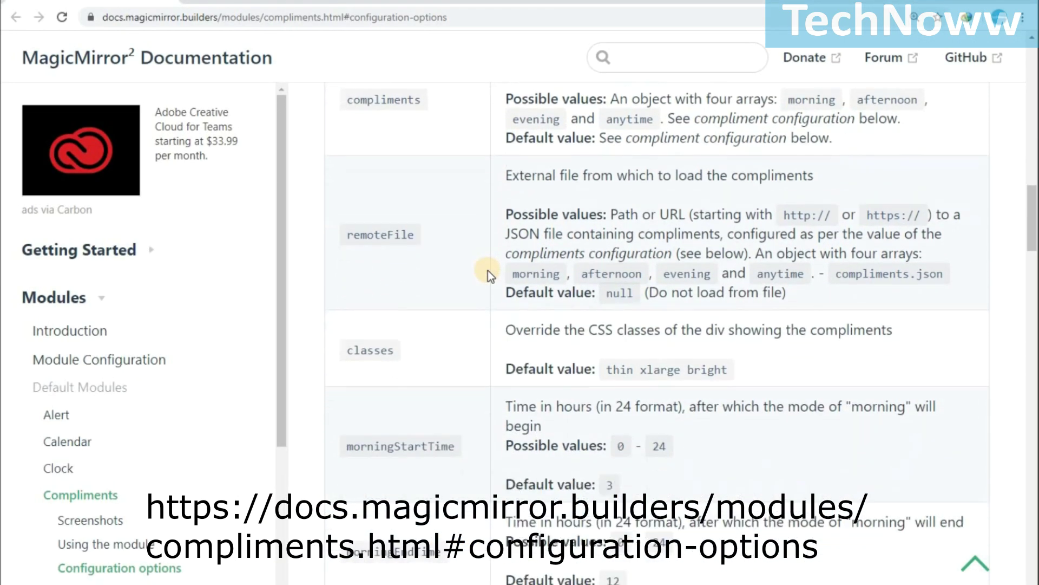
scroll(488, 270, "down", 12)
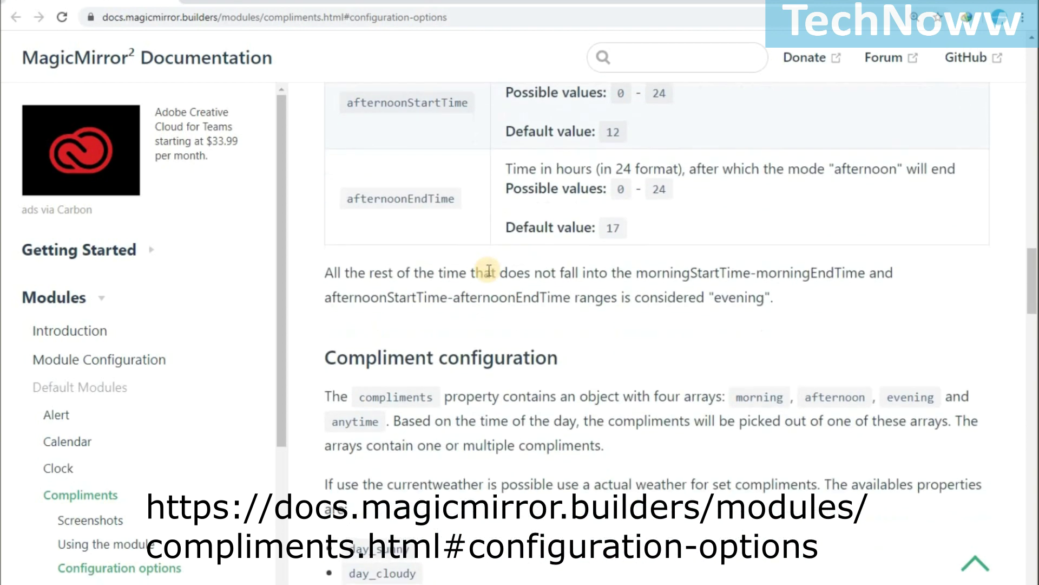
scroll(488, 271, "down", 10)
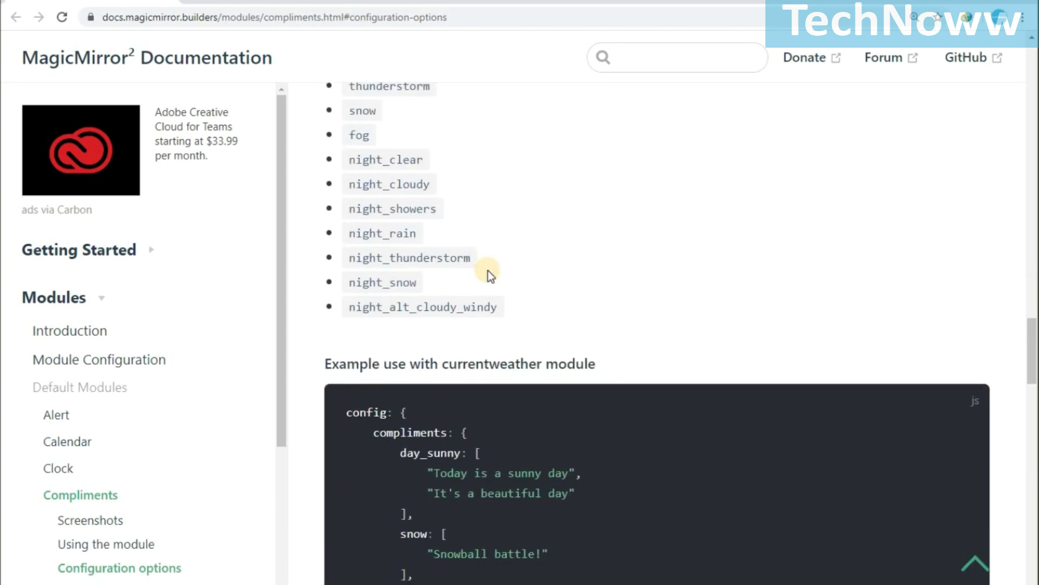
scroll(488, 271, "down", 3)
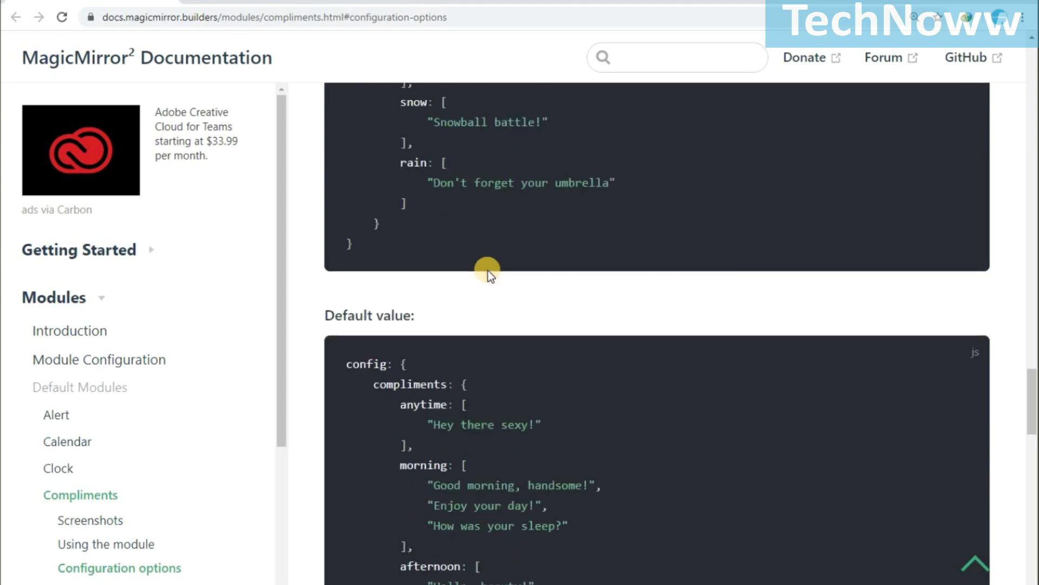
Browse the Alert and Calendar module documentation pages.
left_click(63, 420)
scroll(471, 295, "down", 11)
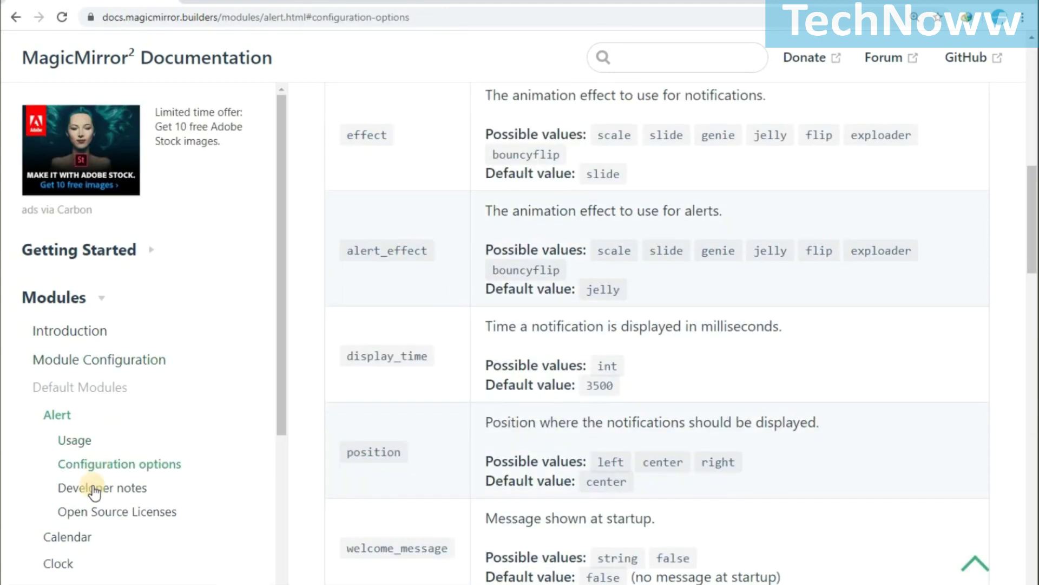
left_click(70, 536)
scroll(351, 333, "down", 11)
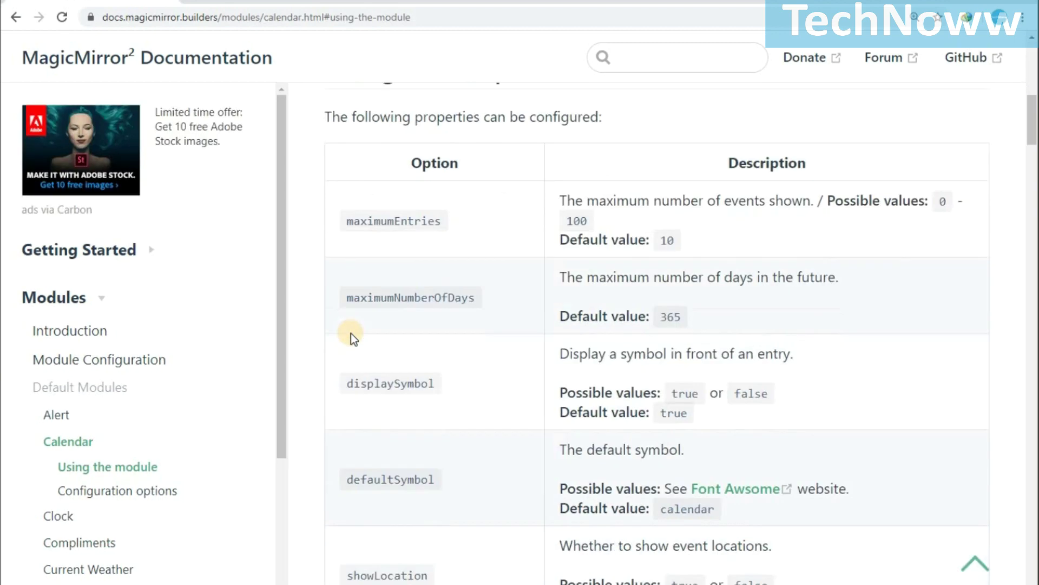
scroll(351, 333, "down", 1)
scroll(277, 383, "down", 3)
right_click(251, 488)
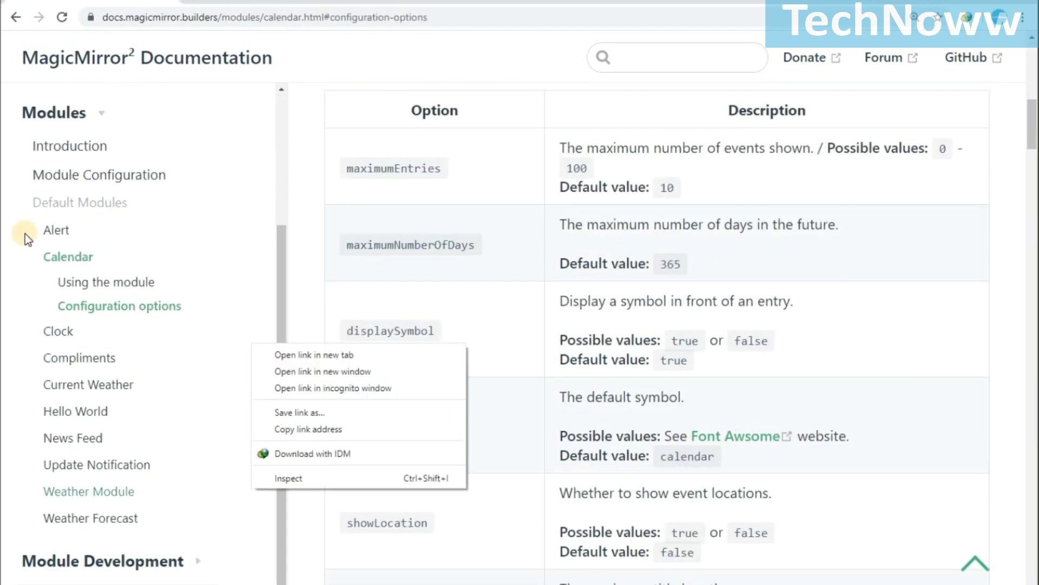
left_click(313, 305)
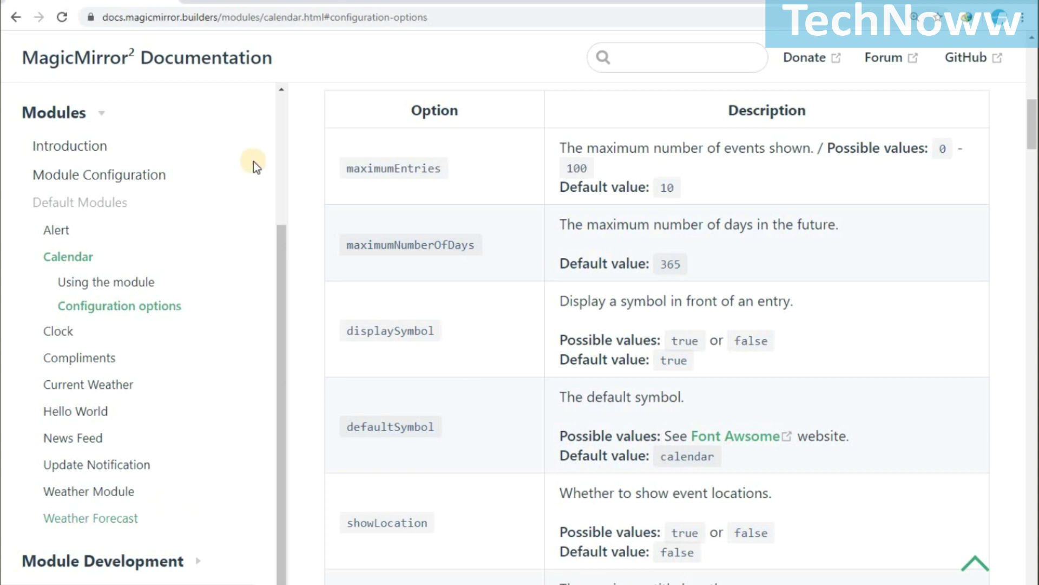
key("ctrl+Tab")
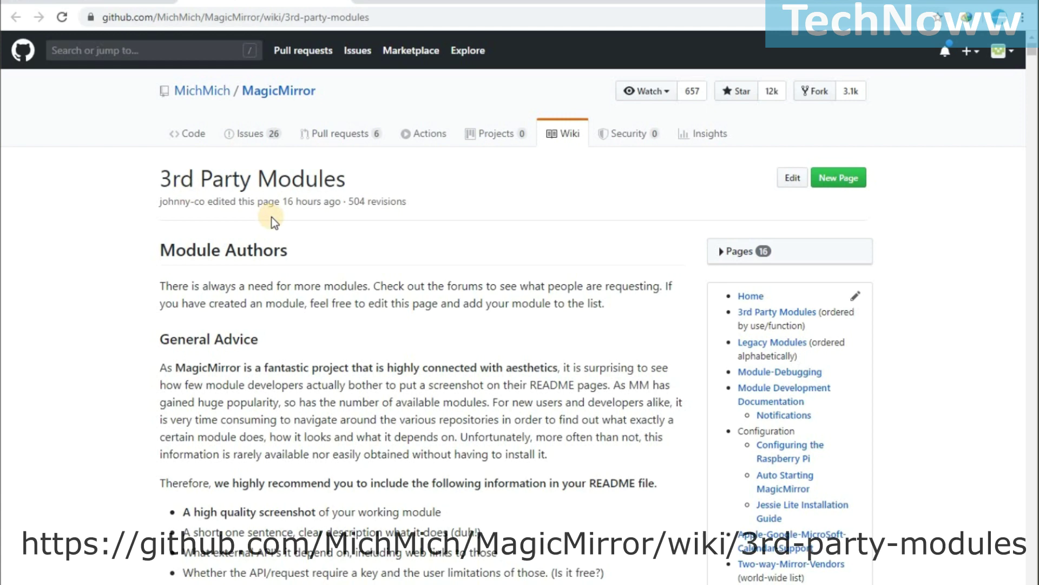
Scroll the 3rd Party Modules wiki and search the page for 'Remote-Control'.
scroll(272, 217, "down", 1)
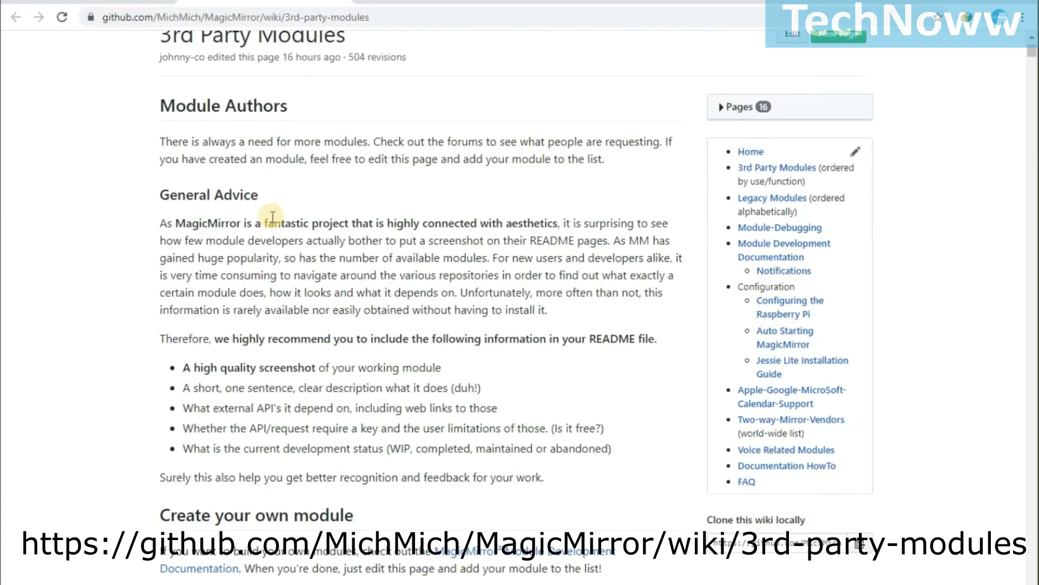
scroll(273, 216, "down", 4)
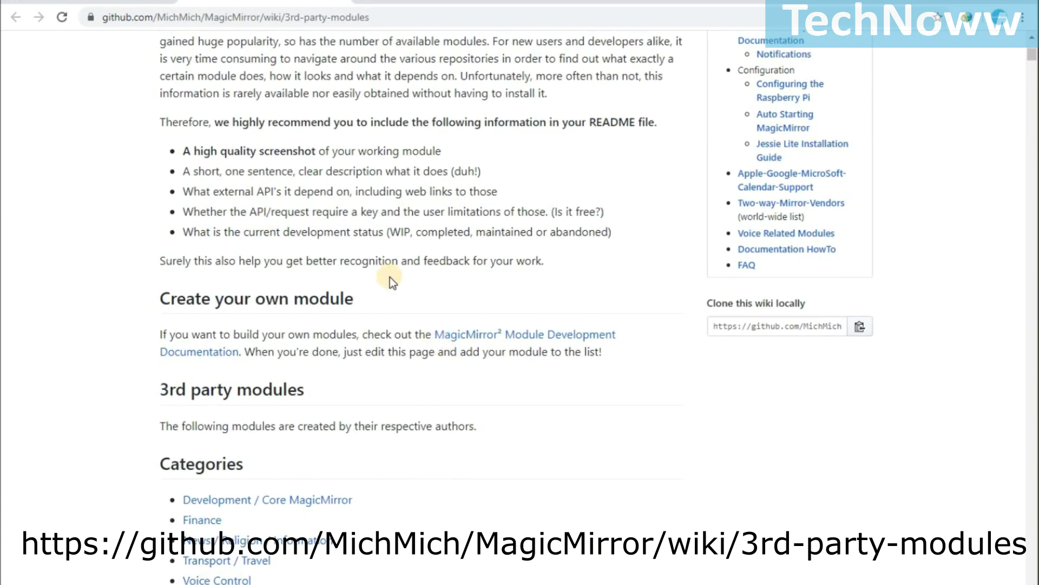
scroll(390, 277, "down", 8)
scroll(393, 281, "down", 15)
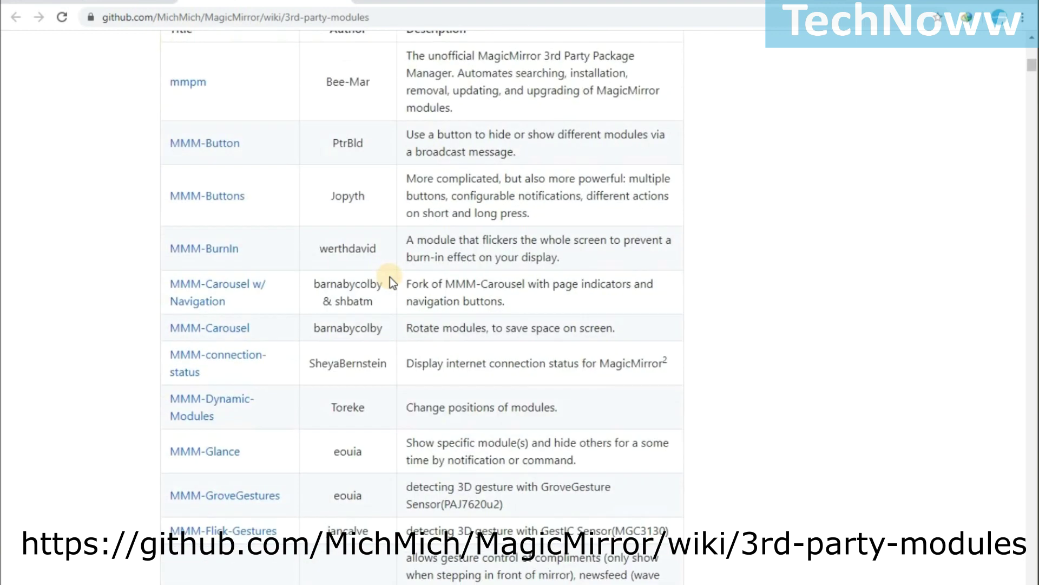
key("ctrl+f")
type("Remo")
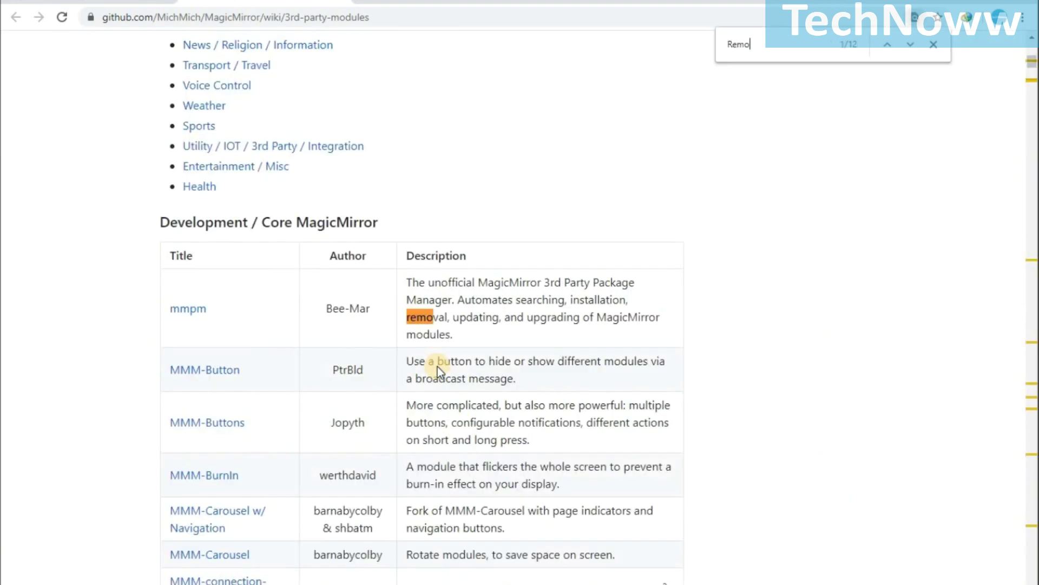
type("te-C")
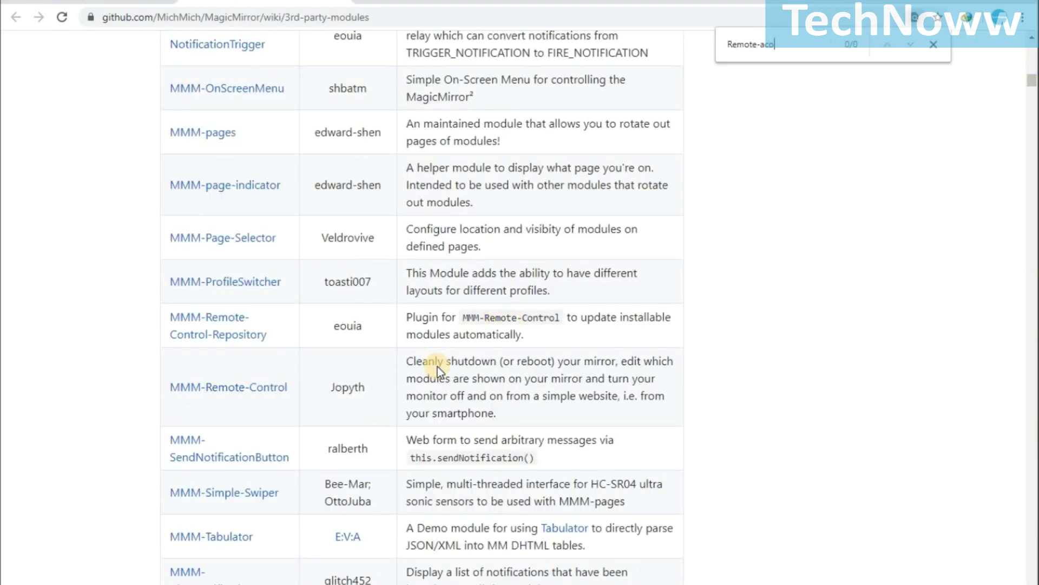
type("ontrol")
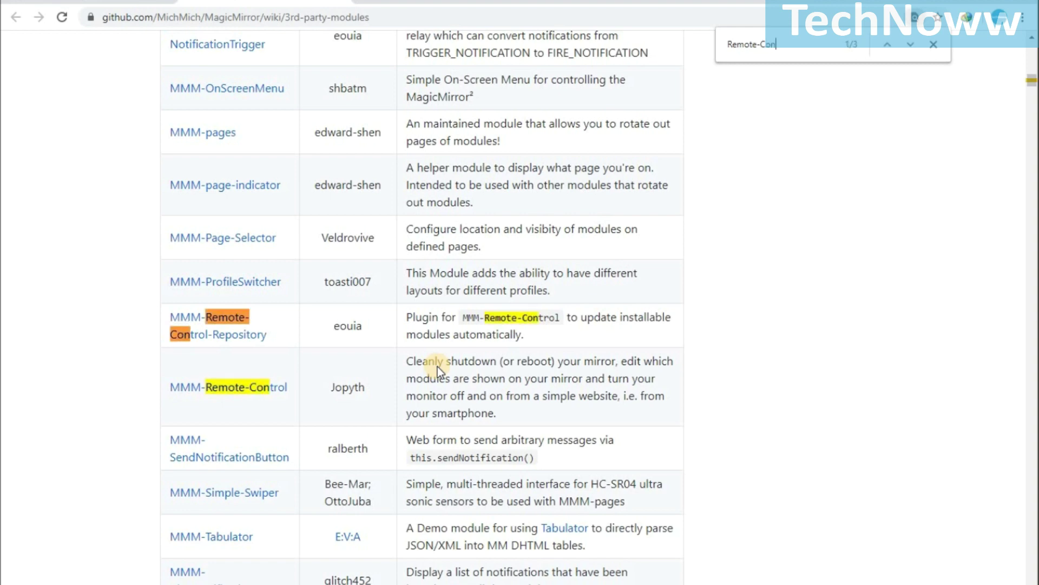
Open the MMM-Remote-Control repository and scroll its README to the Installation section.
left_click(227, 388)
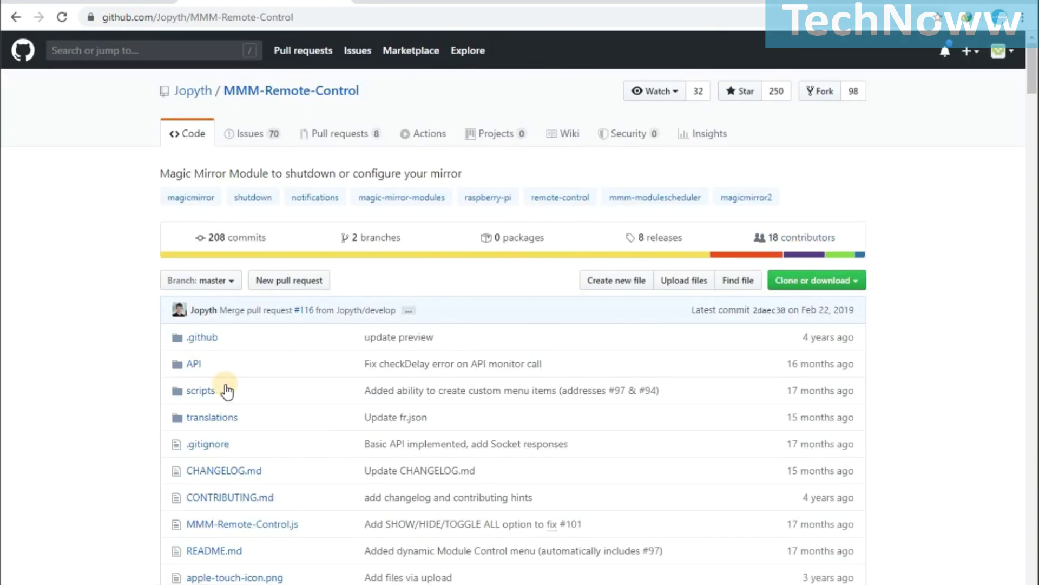
scroll(431, 289, "down", 15)
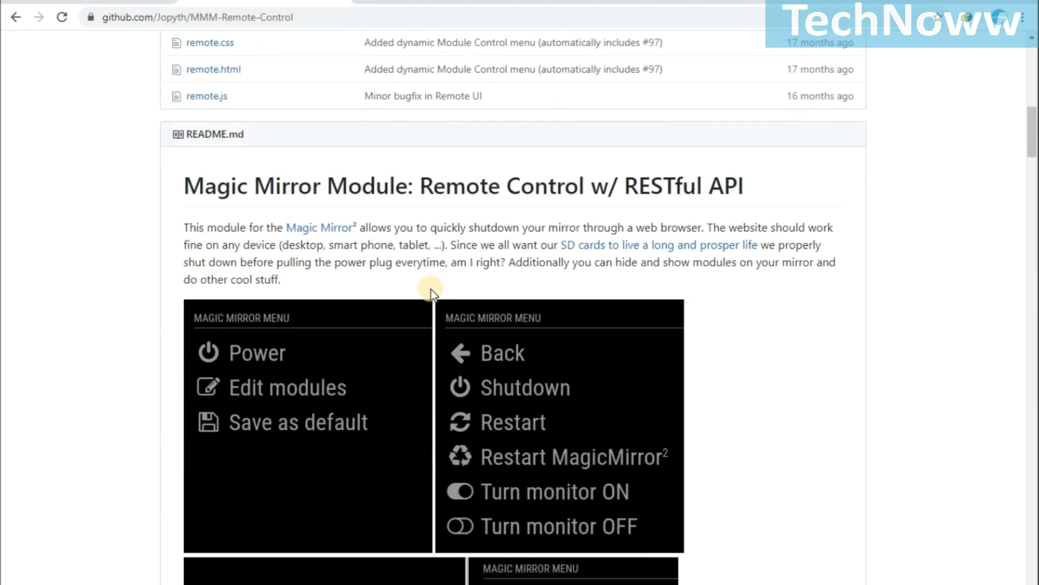
scroll(431, 289, "down", 8)
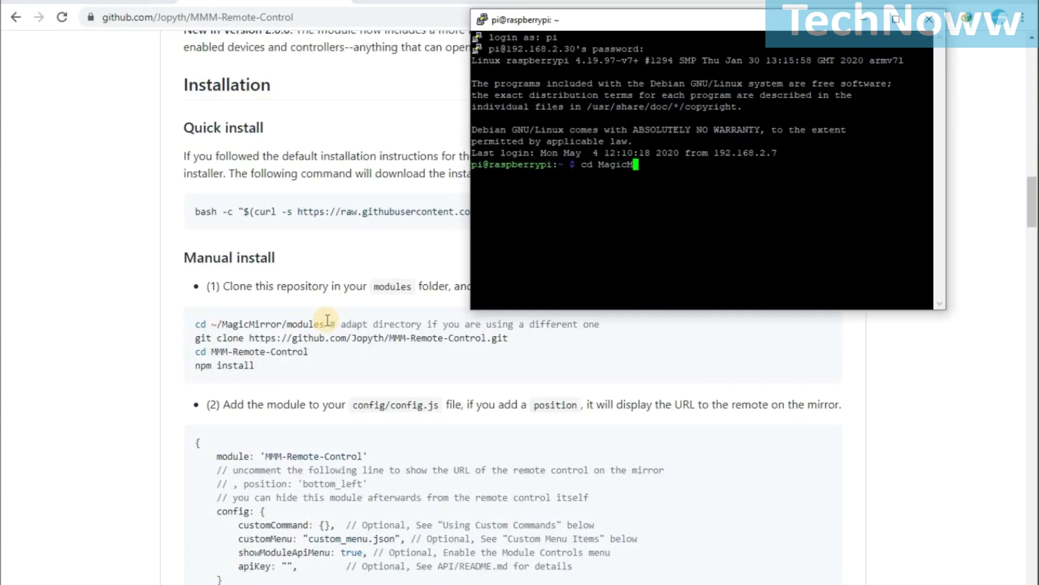
Change into the MagicMirror/modules folder on the Pi.
type("irror")
key("Return")
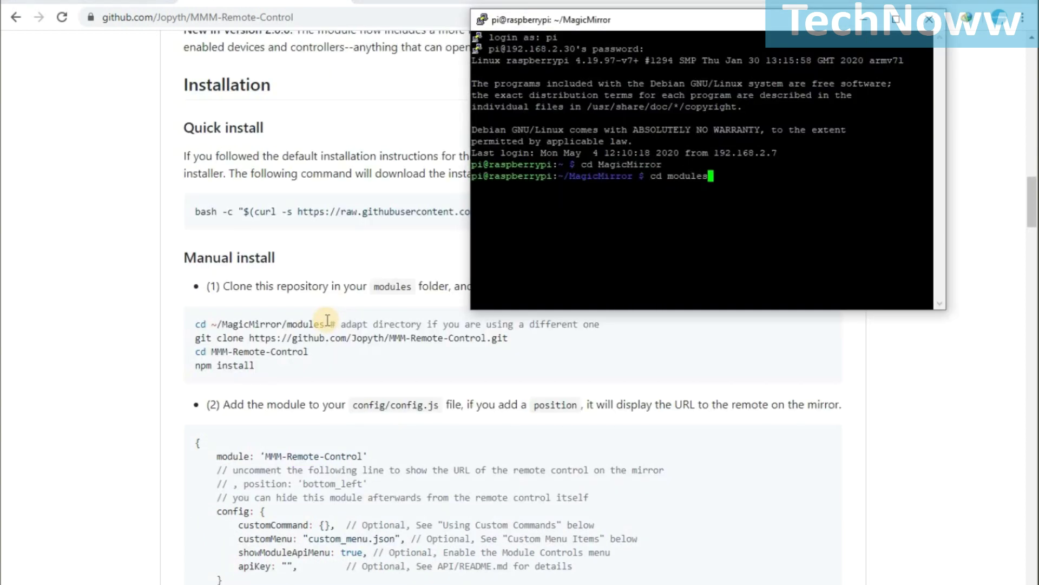
type("cd modules")
key("Return")
Copy the MMM-Remote-Control git clone command from GitHub and run it in the terminal.
left_click_drag(510, 339, 193, 344)
key("ctrl+c")
key("alt+Tab")
right_click(725, 210)
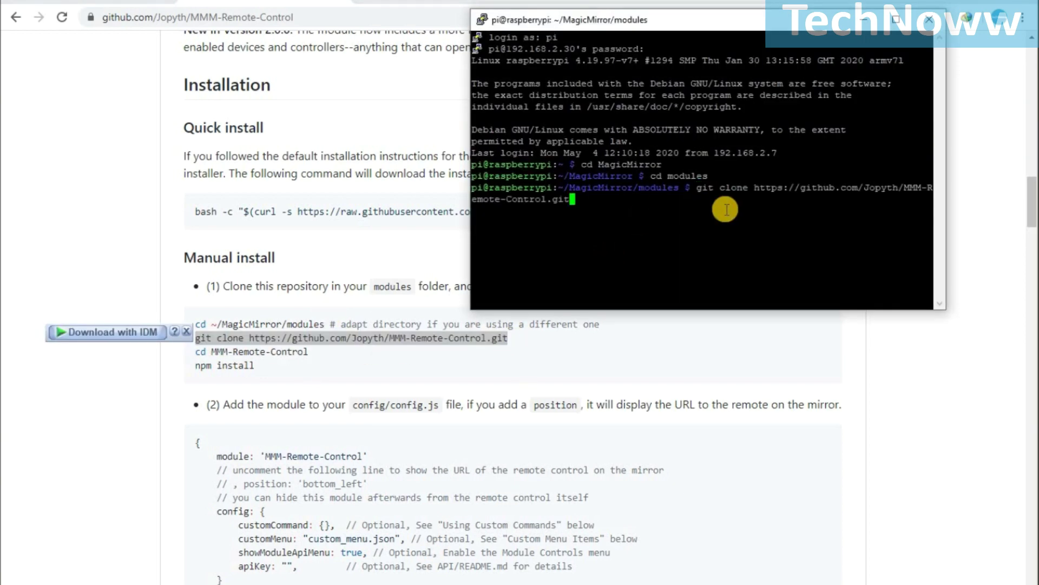
left_click(423, 271)
key("alt+Tab")
key("Return")
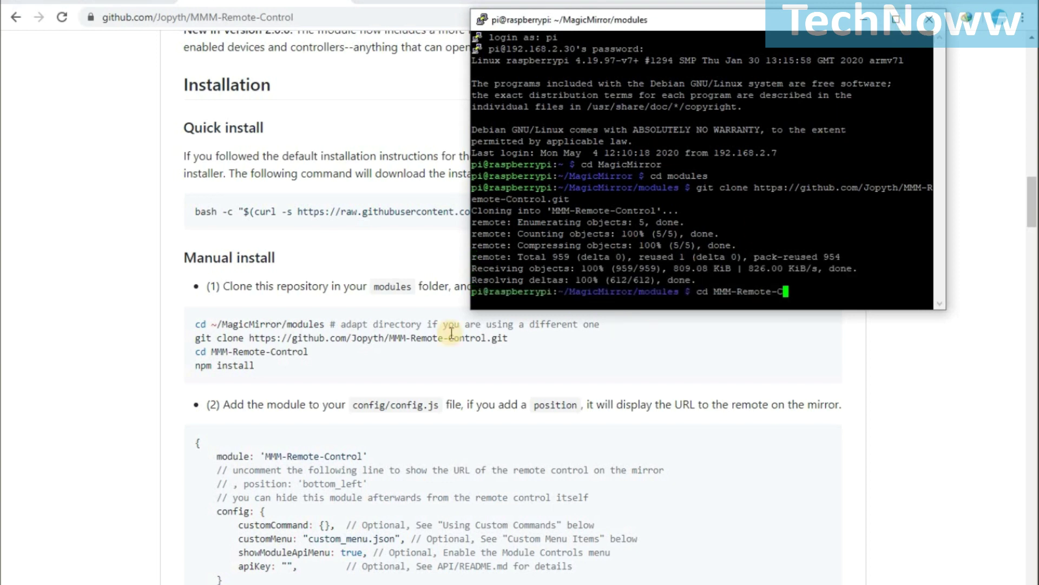
Enter the MMM-Remote-Control folder and run npm install.
type("cd MMM-Remote-Control")
key("Return")
type("npm i")
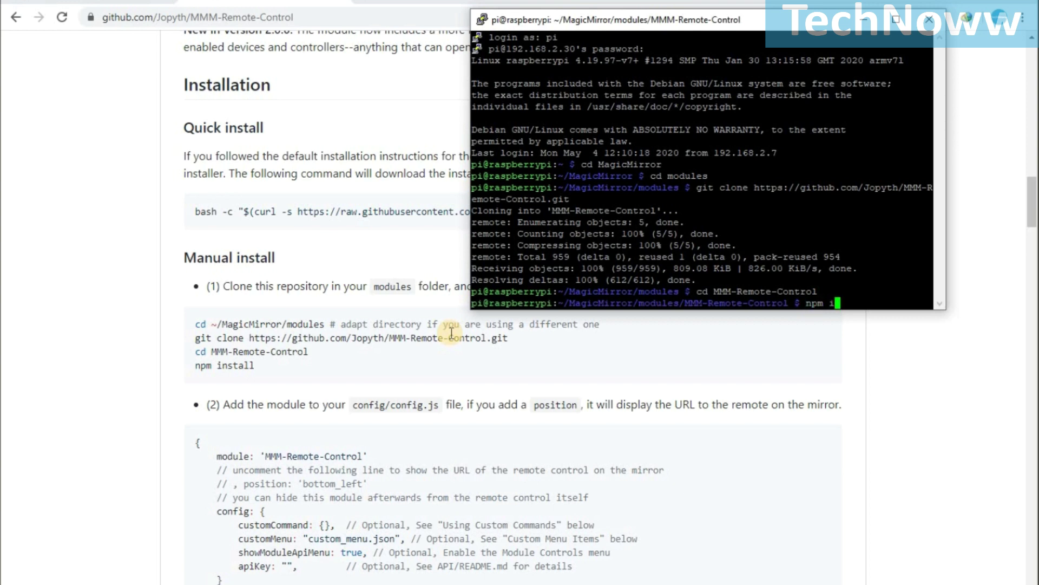
type("nstall")
key("Return")
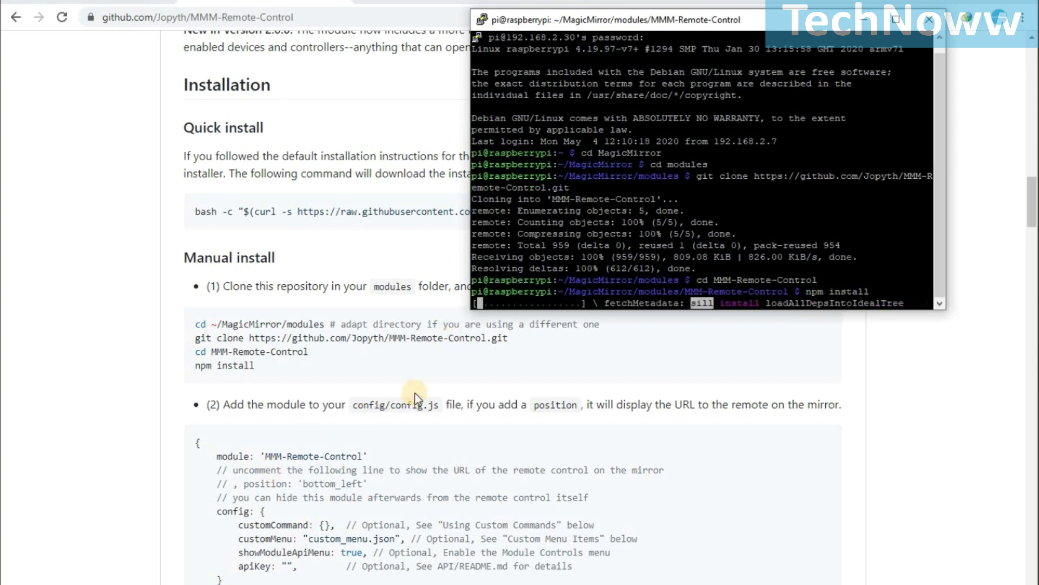
key("alt+Return")
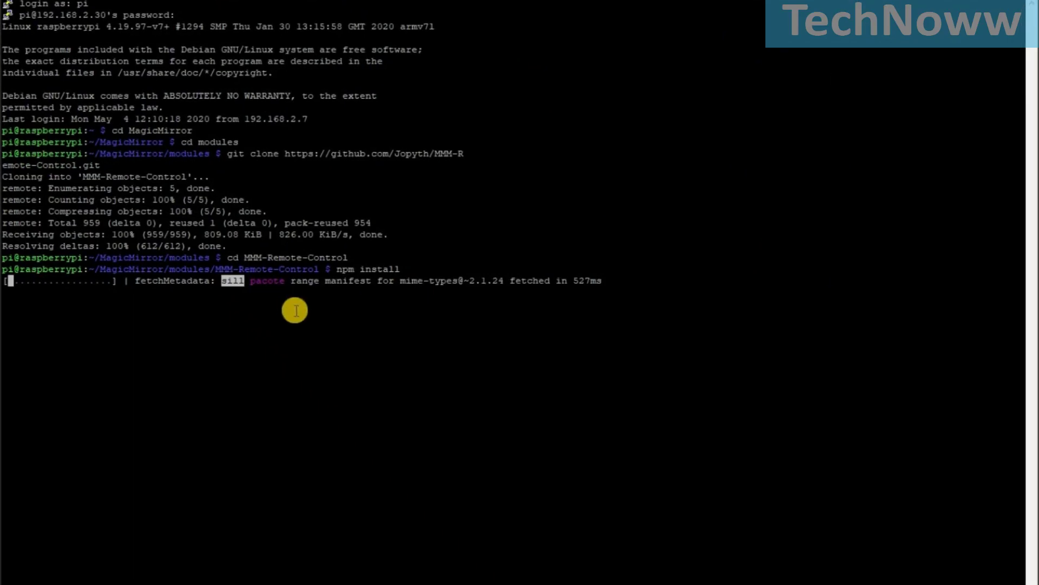
key("alt+Tab")
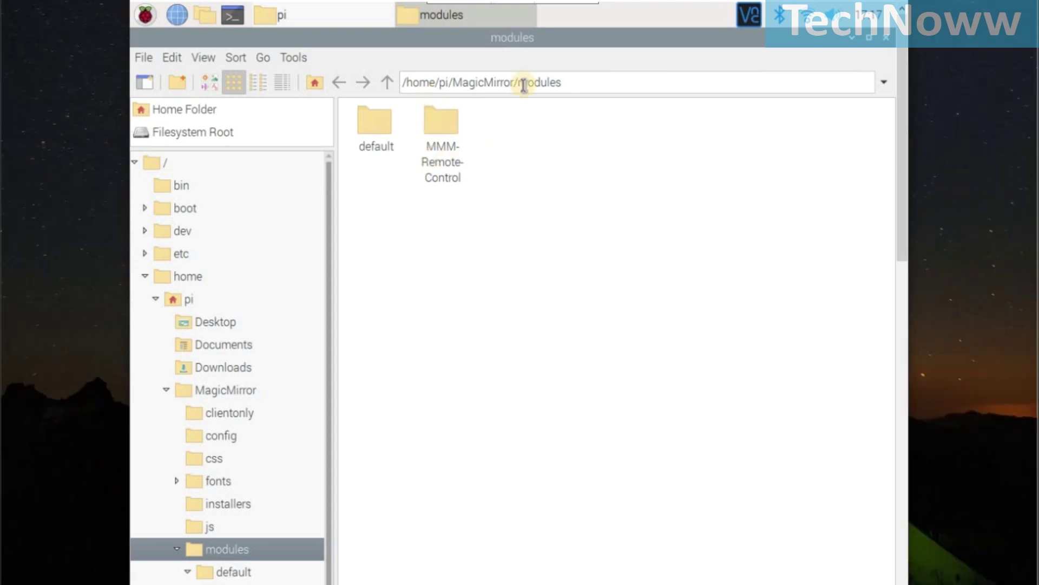
Look through the MMM-Remote-Control folder's files, MMM-Remote-Control.js and node_helper.js.
double_click(441, 128)
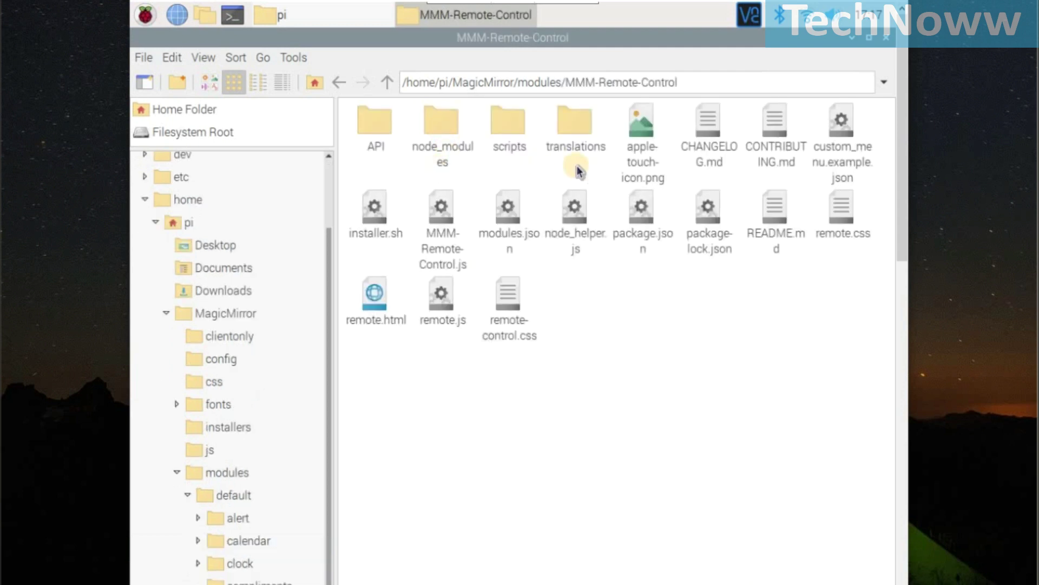
left_click(443, 229)
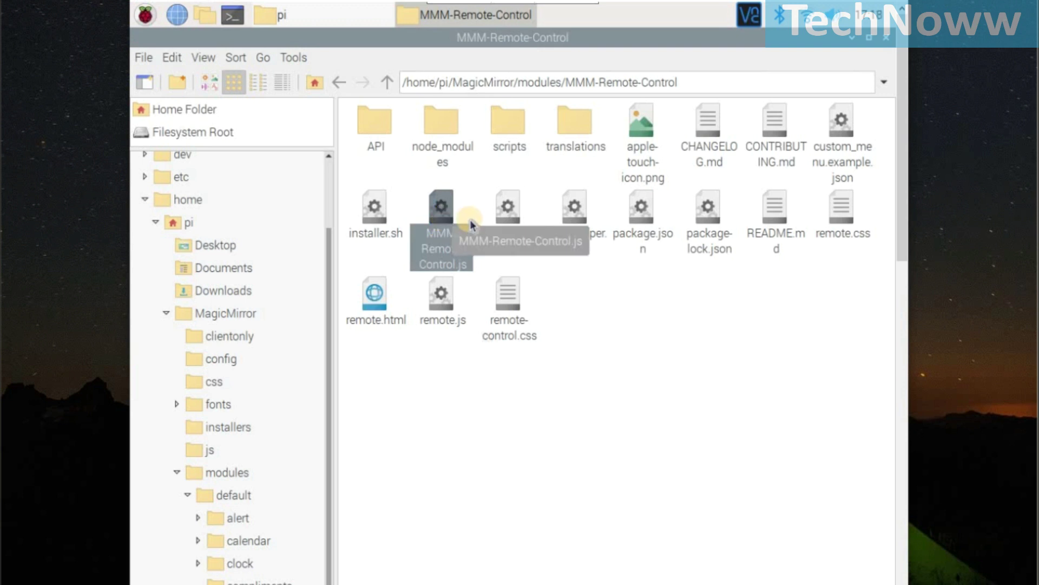
left_click(578, 219)
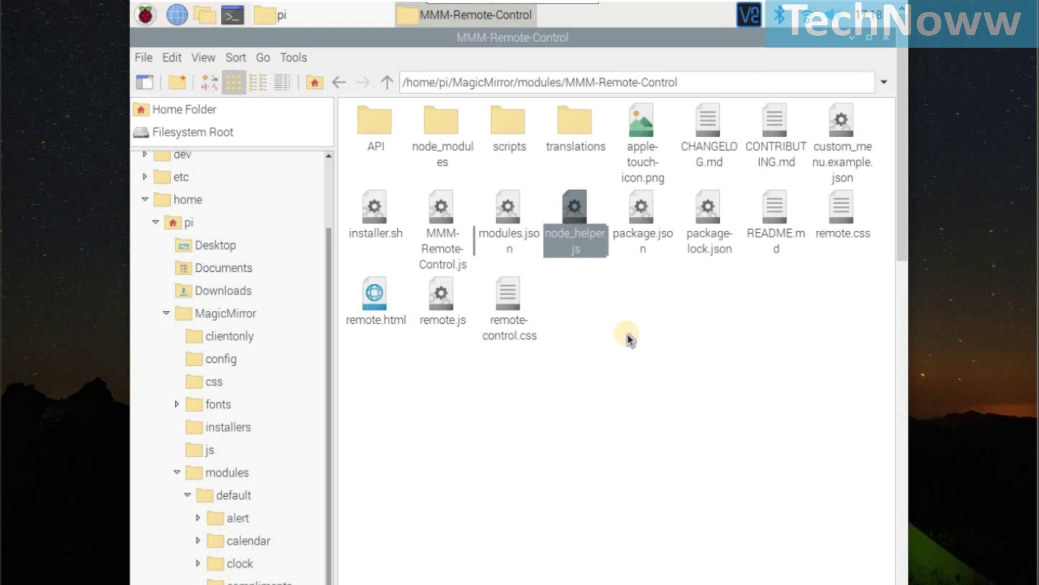
left_click(607, 307)
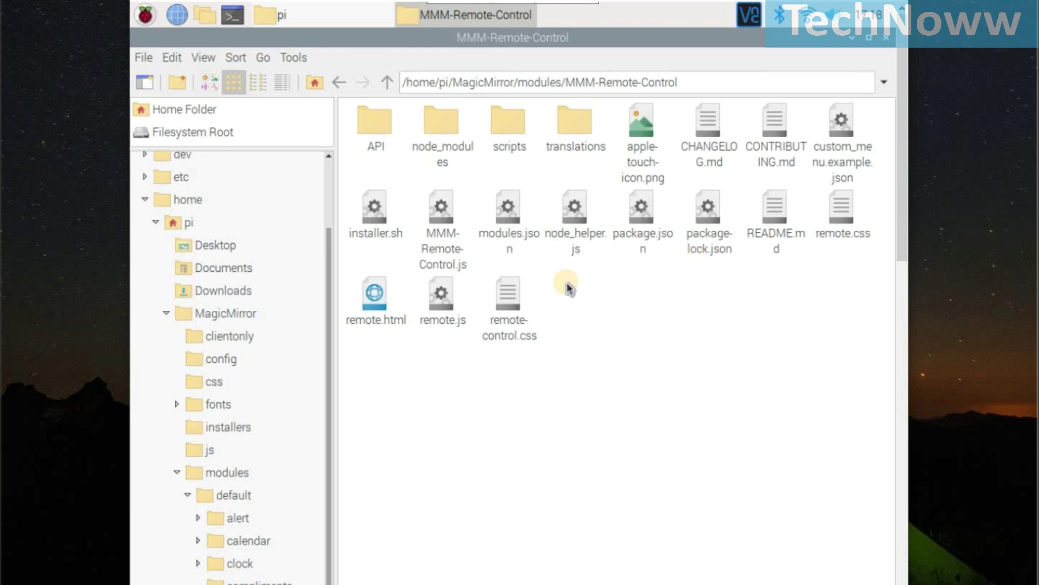
Go back up to MagicMirror, enter its config folder and select config.js.
left_click(339, 83)
left_click(340, 83)
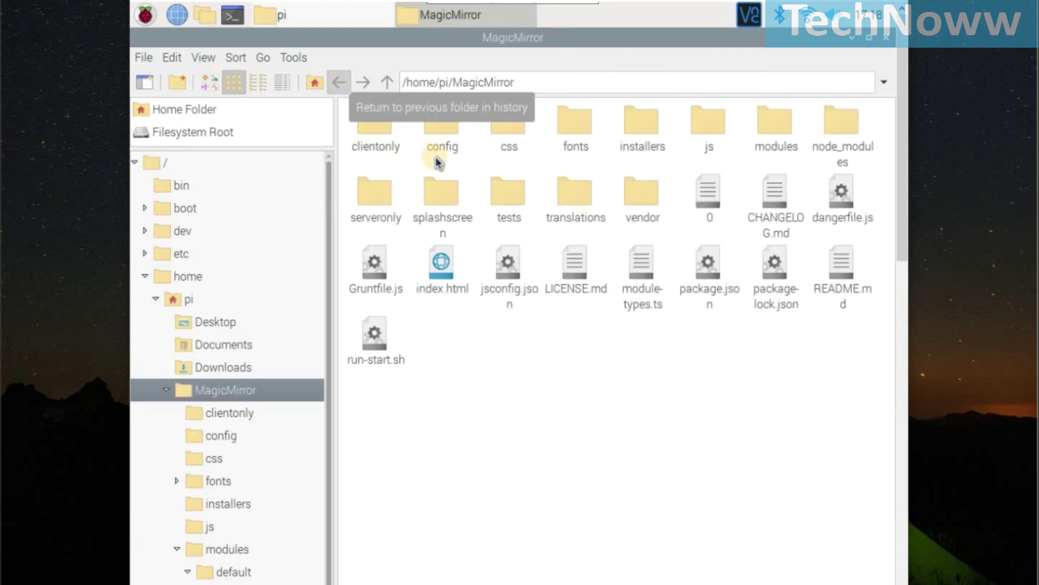
double_click(447, 120)
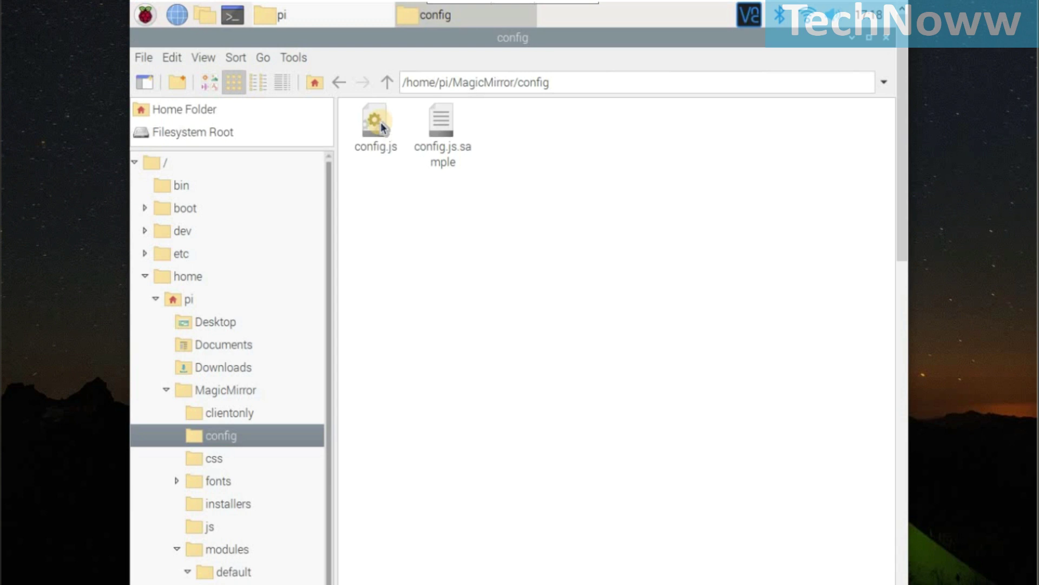
left_click(382, 128)
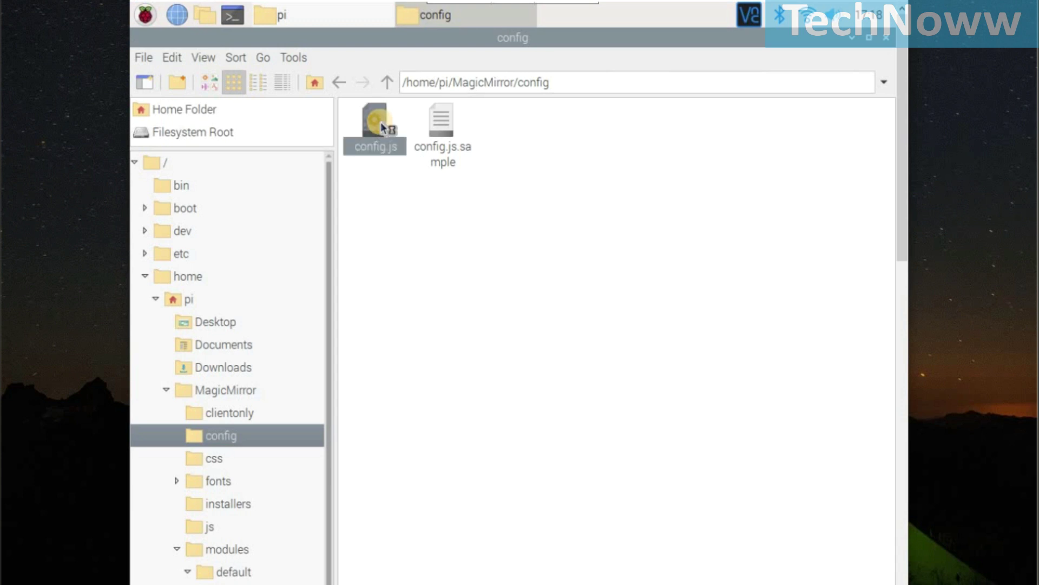
In Geany, comment out the US Holidays calendar block in config.js with /* */.
double_click(382, 128)
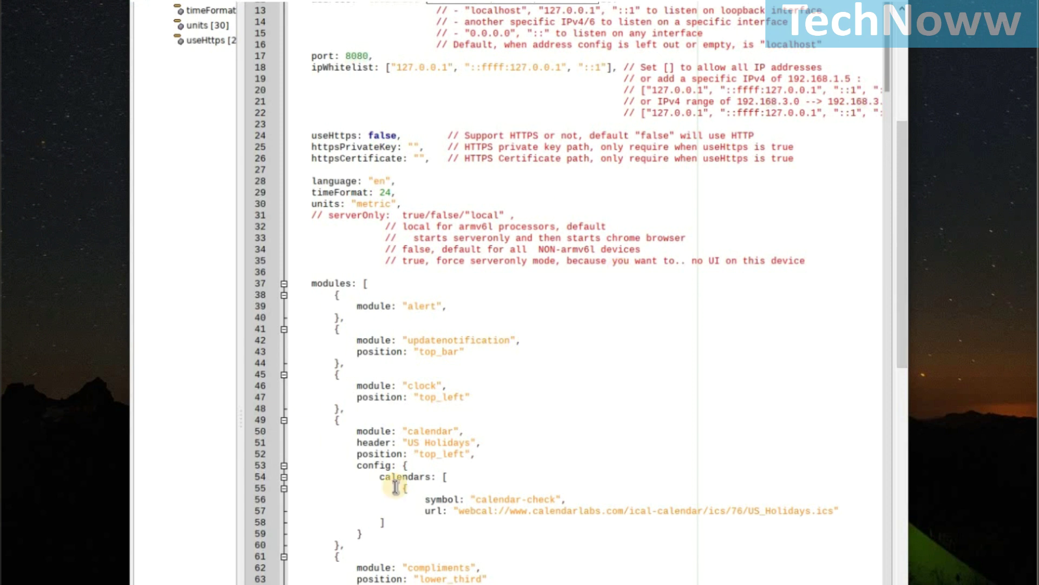
left_click_drag(903, 154, 900, 259)
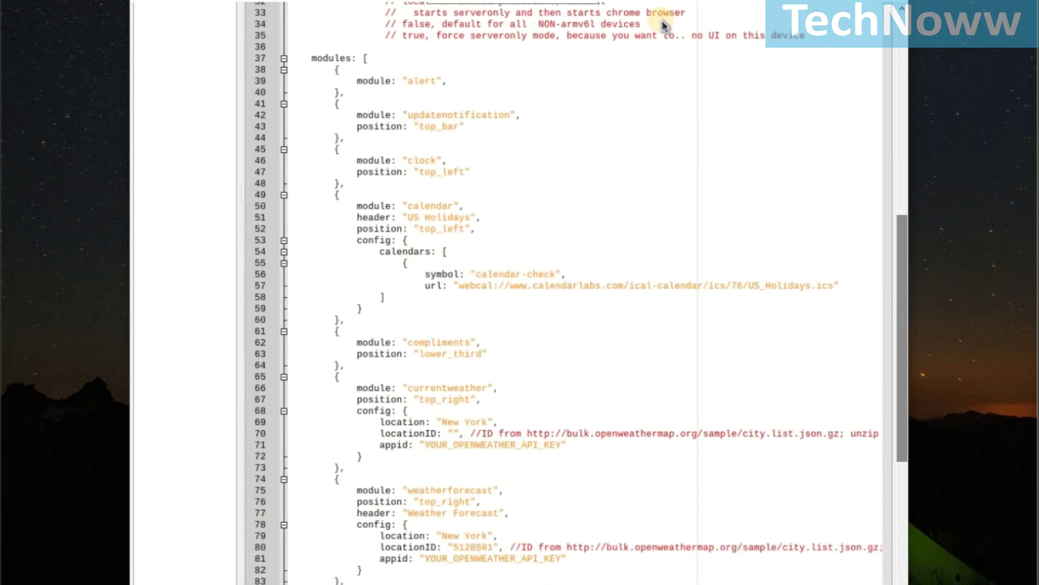
left_click(321, 198)
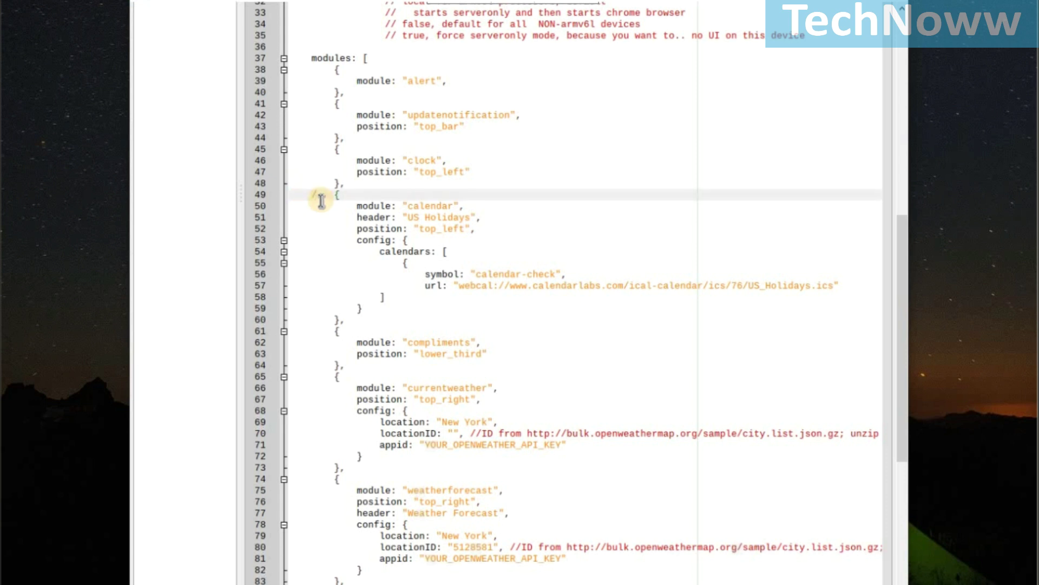
key("Down")
key("Down")
key("Down")
key("Down")
key("Down")
key("Down")
key("Down")
key("Down")
key("Down")
key("Down")
key("Down")
key("End")
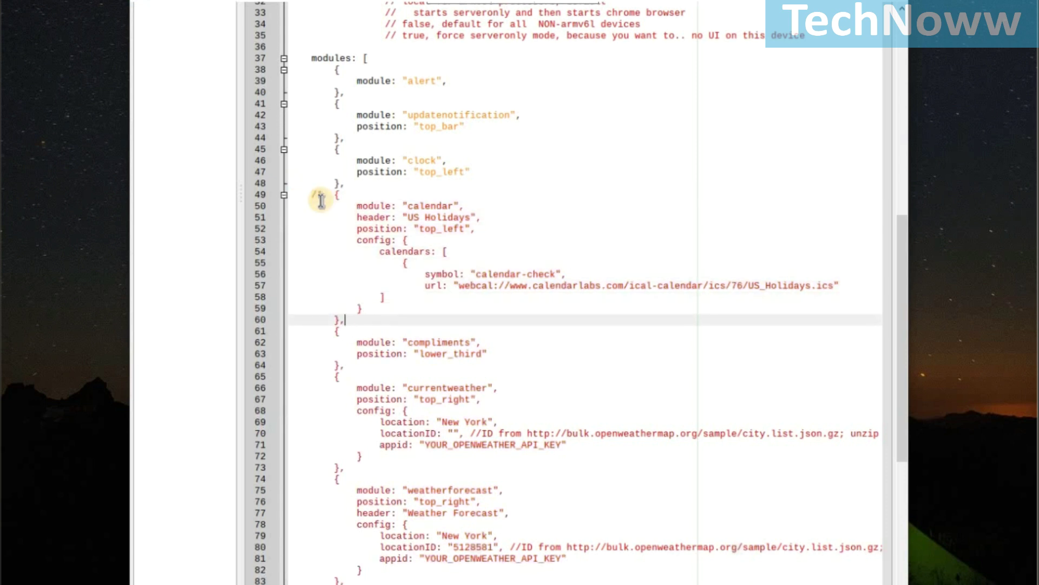
key("Return")
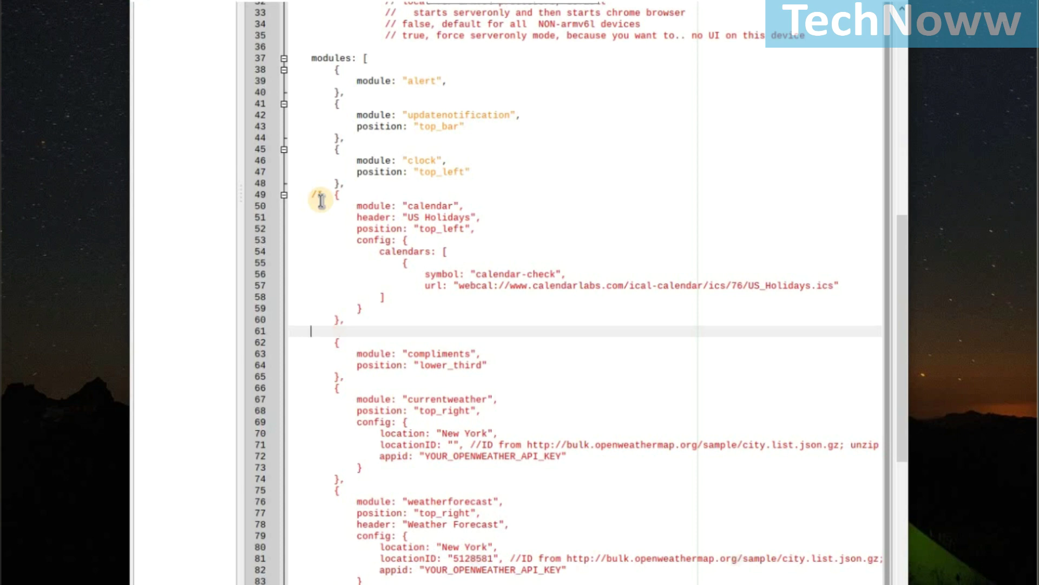
type("*/")
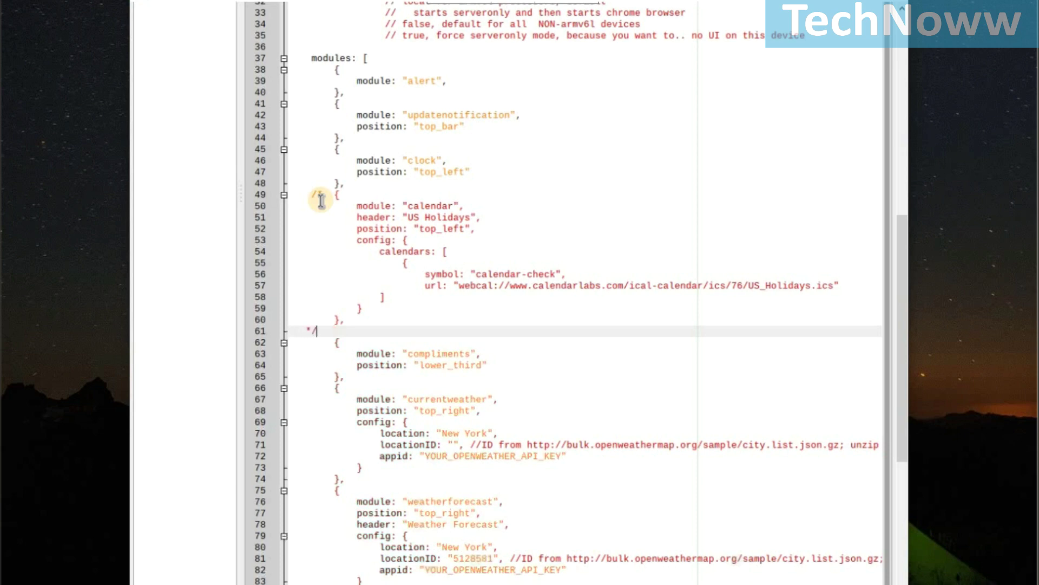
left_click_drag(900, 288, 910, 54)
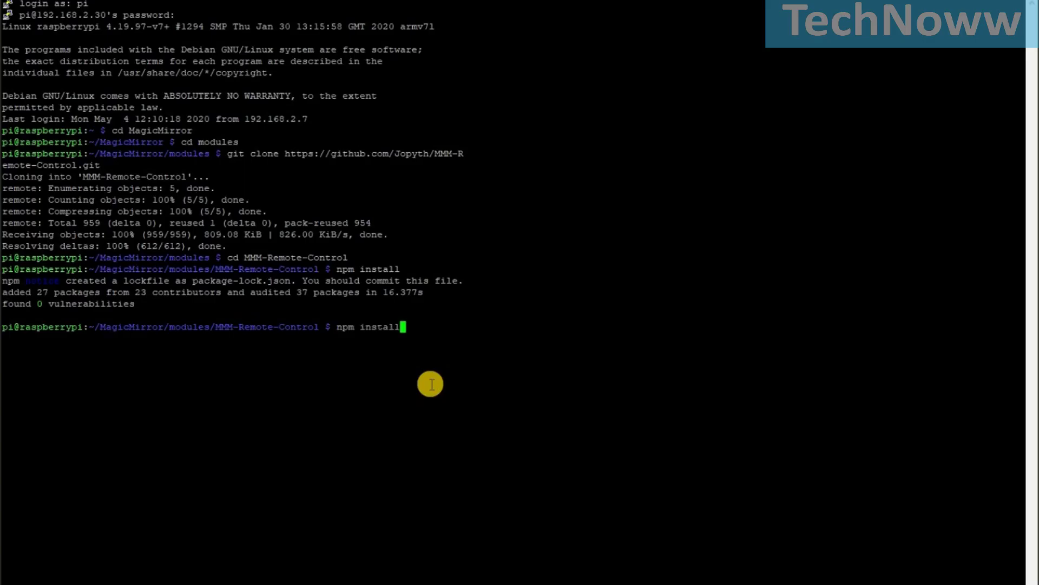
Run pm2 start MagicMirror in PuTTY and close the terminal and file manager windows.
key("Up")
key("Up")
key("Up")
key("Up")
key("Up")
key("Up")
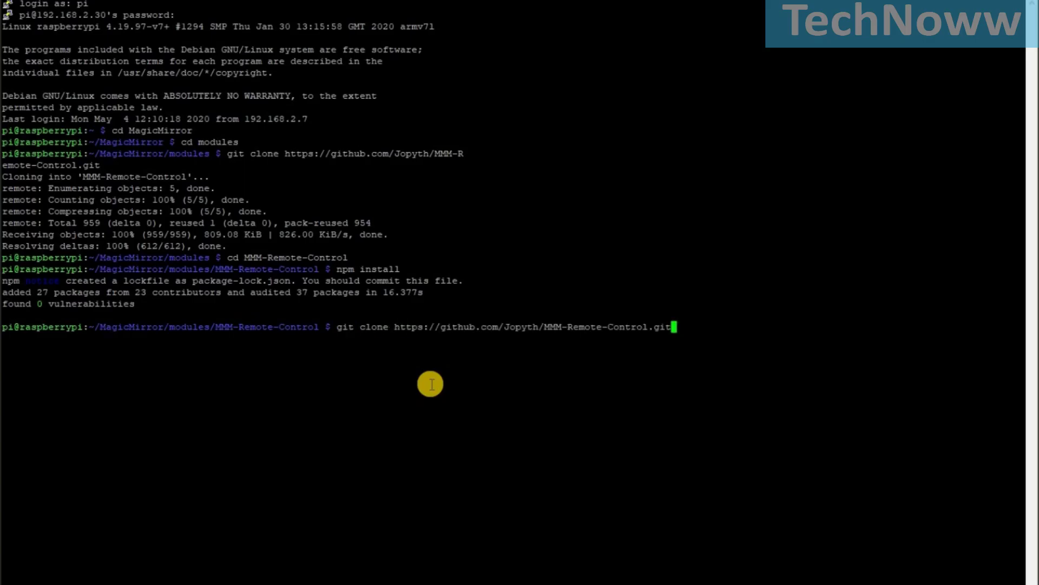
key("Down")
key("Left")
key("Left")
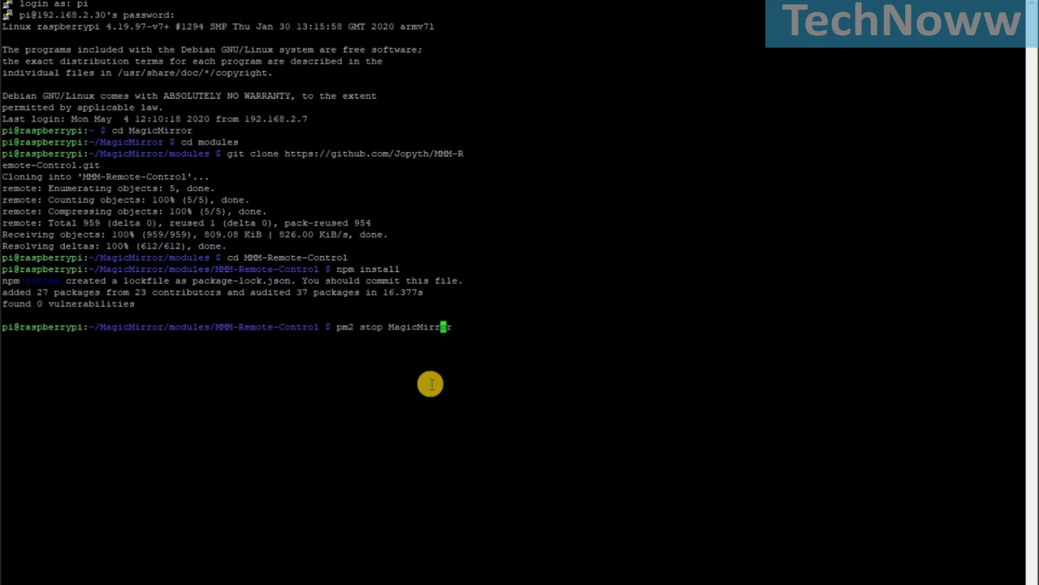
key("BackSpace")
key("BackSpace")
type("art")
key("Return")
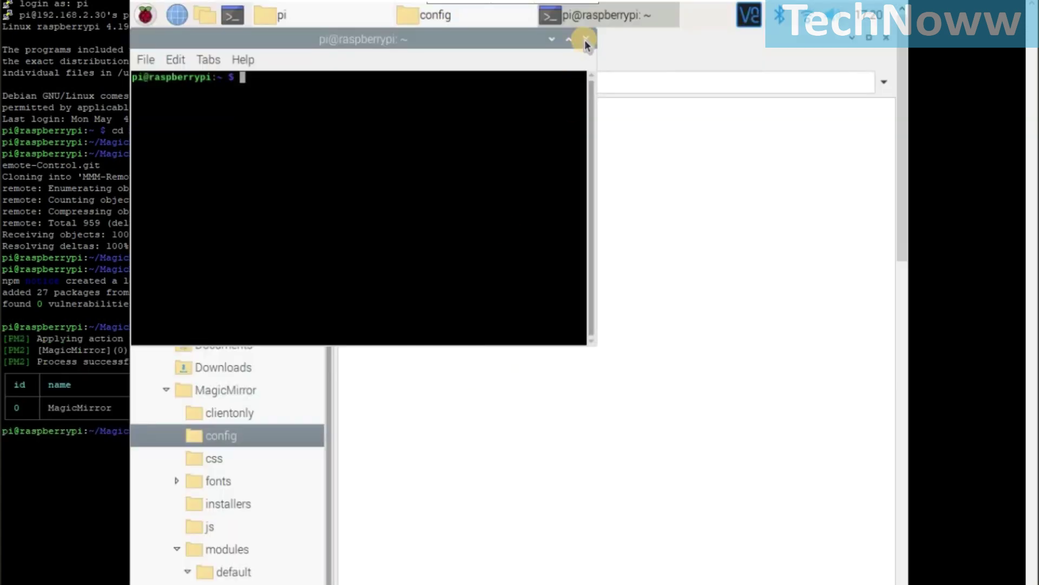
left_click(585, 40)
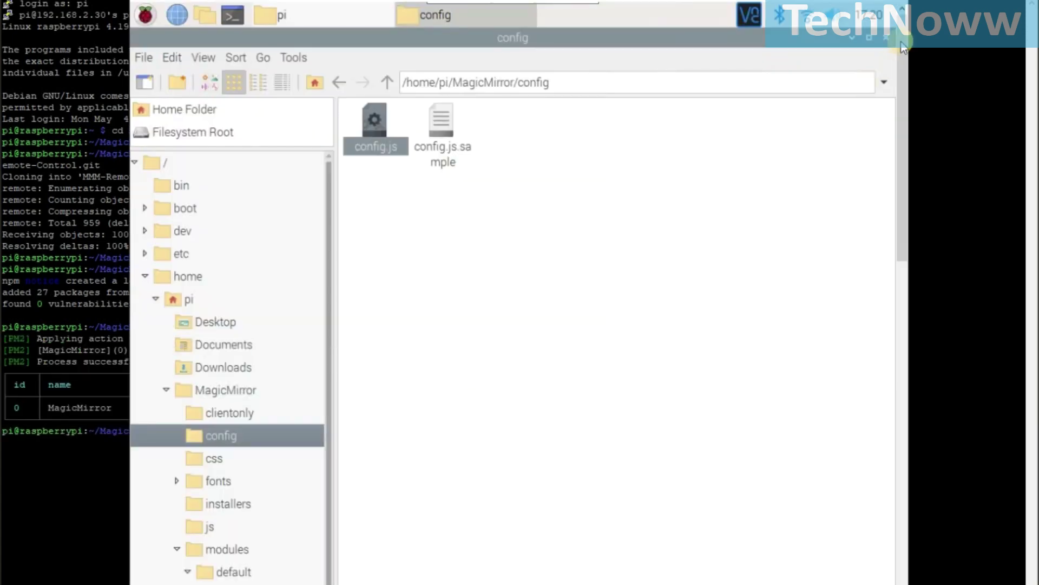
left_click(887, 39)
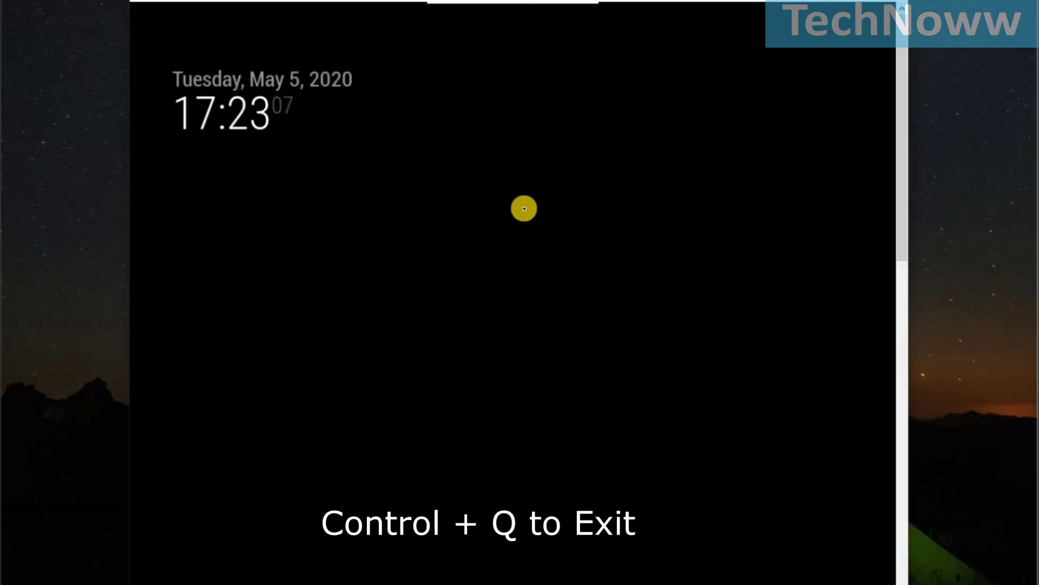
Exit the full-screen mirror with Ctrl+Q and stop it with pm2 stop MagicMirror.
key("ctrl+q")
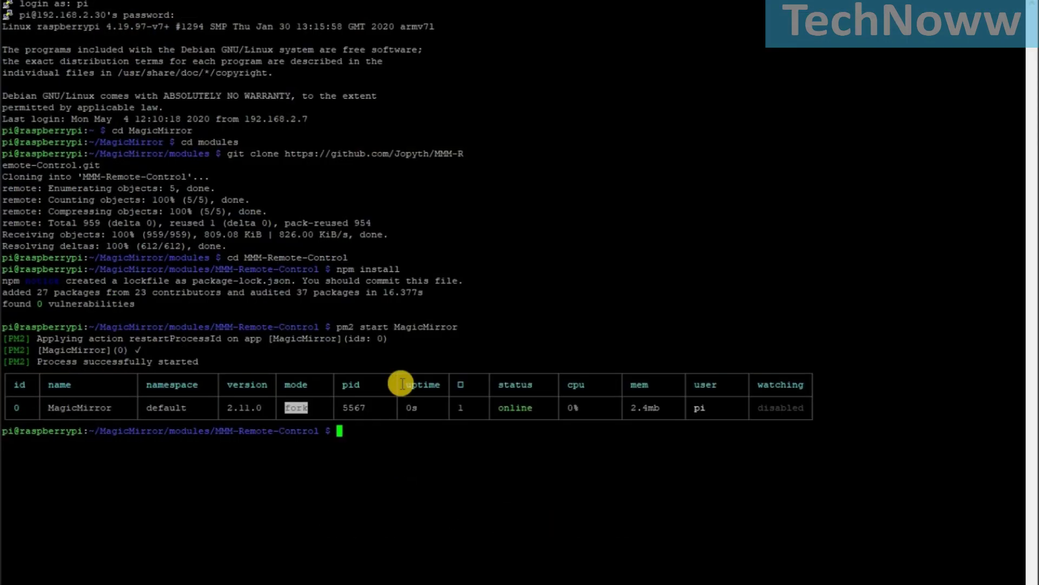
type("pm2 stop MagicMirror")
key("Return")
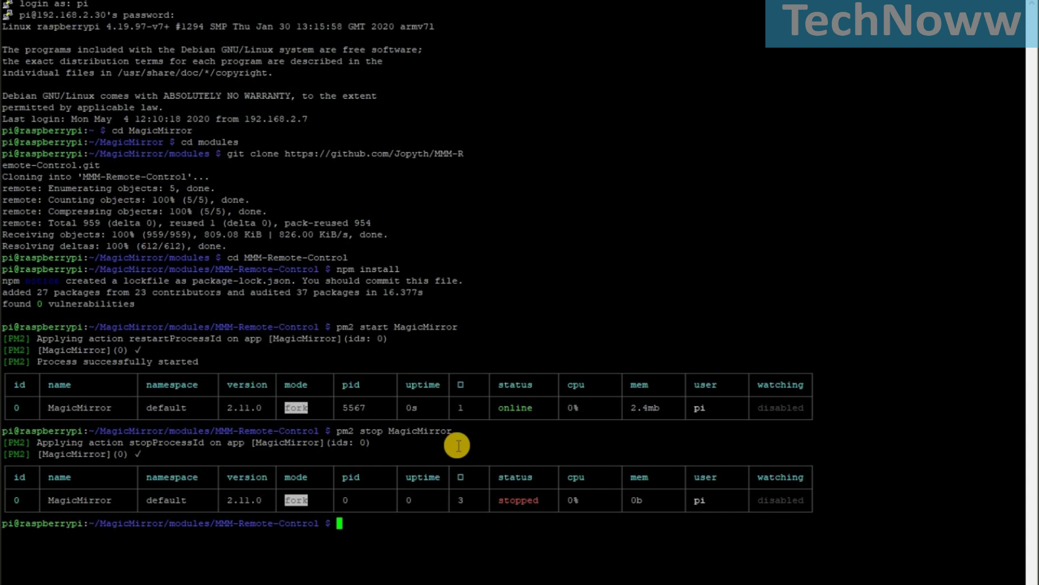
Select the MMM-Remote-Control config code block on GitHub and open the Pi's file manager.
key("alt+Tab")
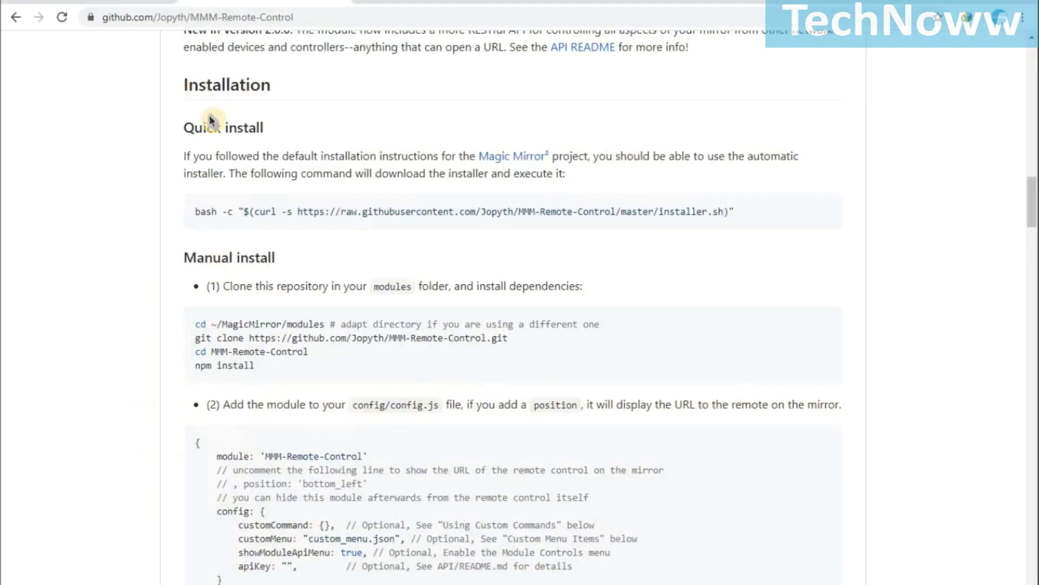
scroll(323, 257, "down", 3)
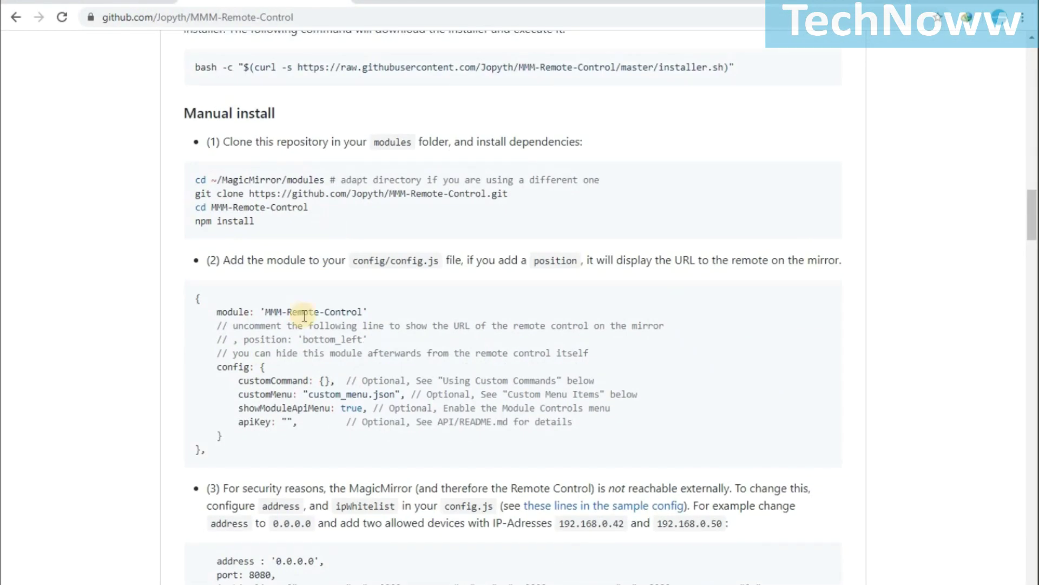
left_click_drag(242, 450, 193, 299)
key("ctrl+c")
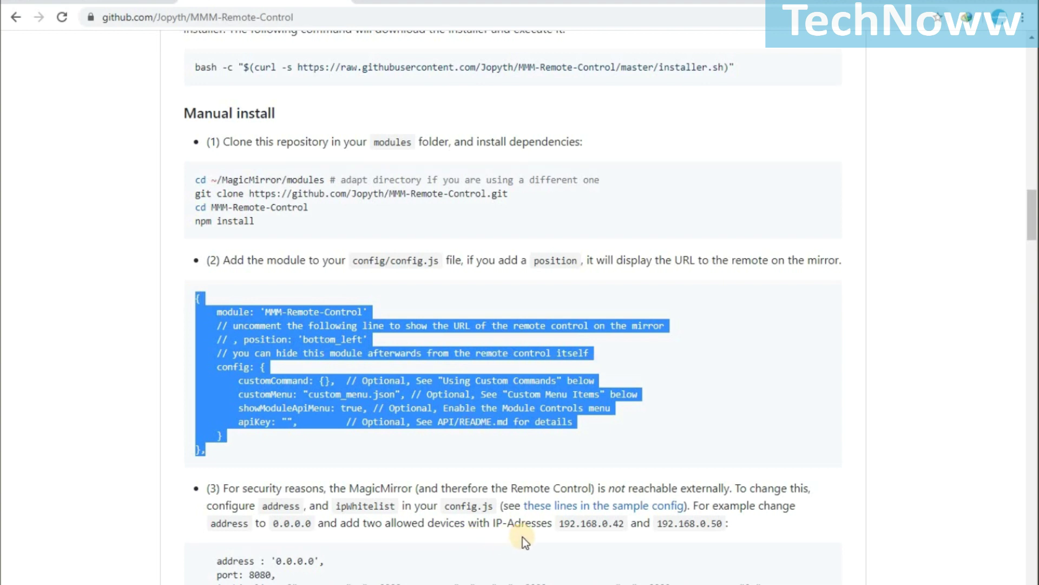
left_click(205, 15)
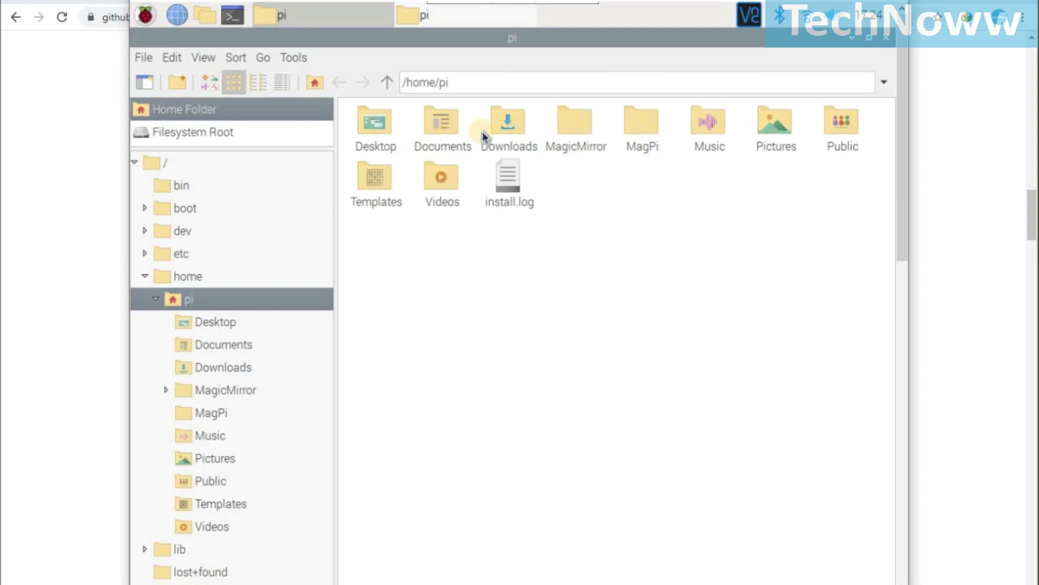
Navigate to the MagicMirror config folder and select config.js.
double_click(567, 128)
double_click(444, 126)
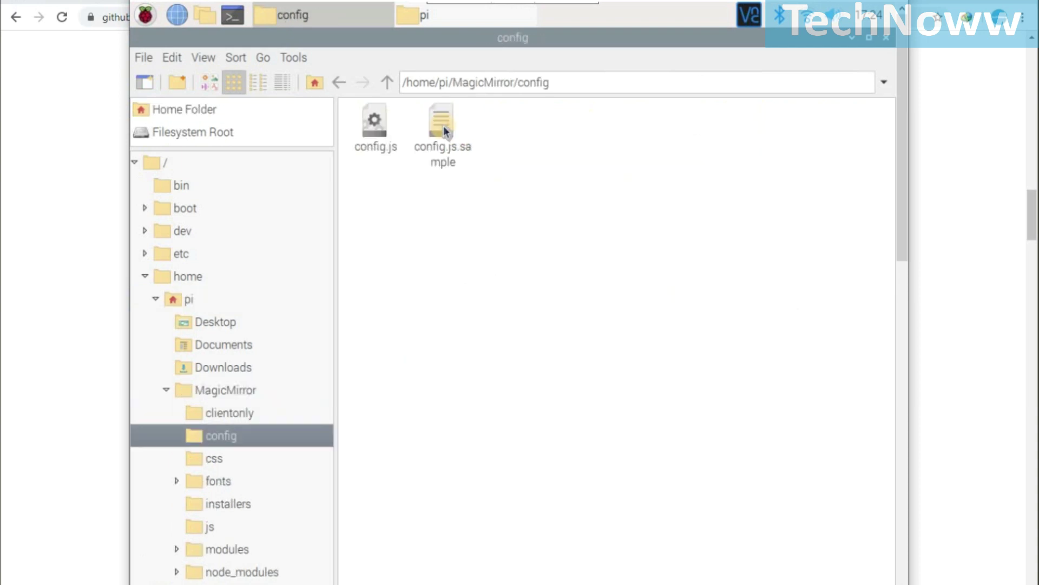
left_click(373, 133)
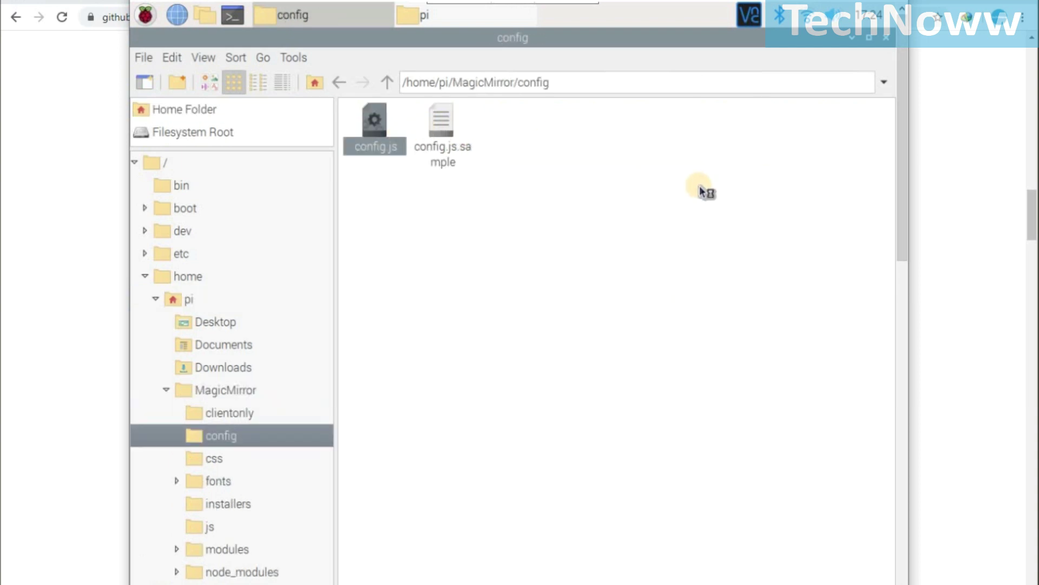
Paste the MMM-Remote-Control module block above the first entry in the modules list.
left_click_drag(904, 105, 903, 216)
left_click(334, 198)
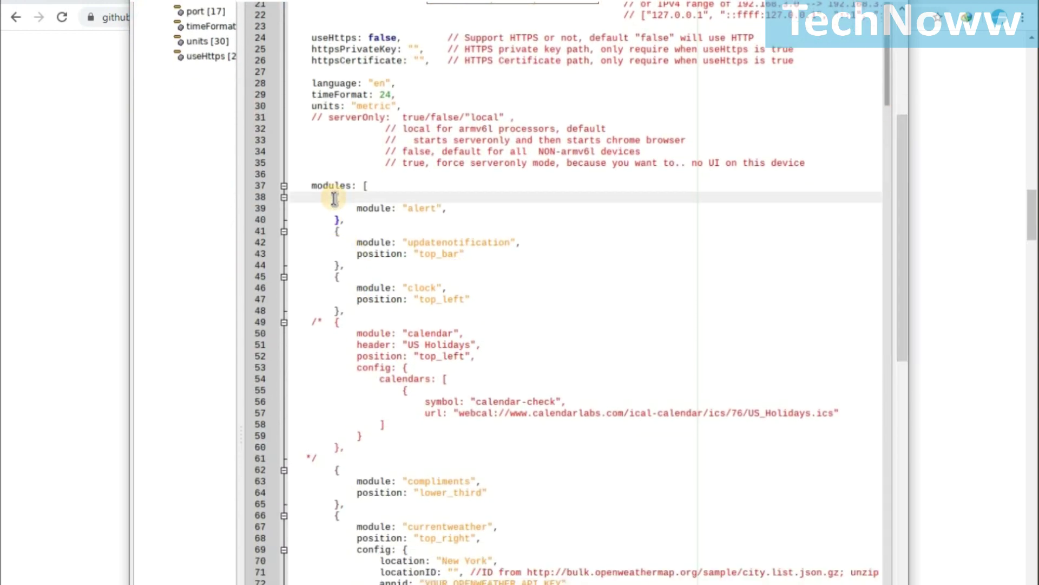
key("Return")
key("Return")
key("Return")
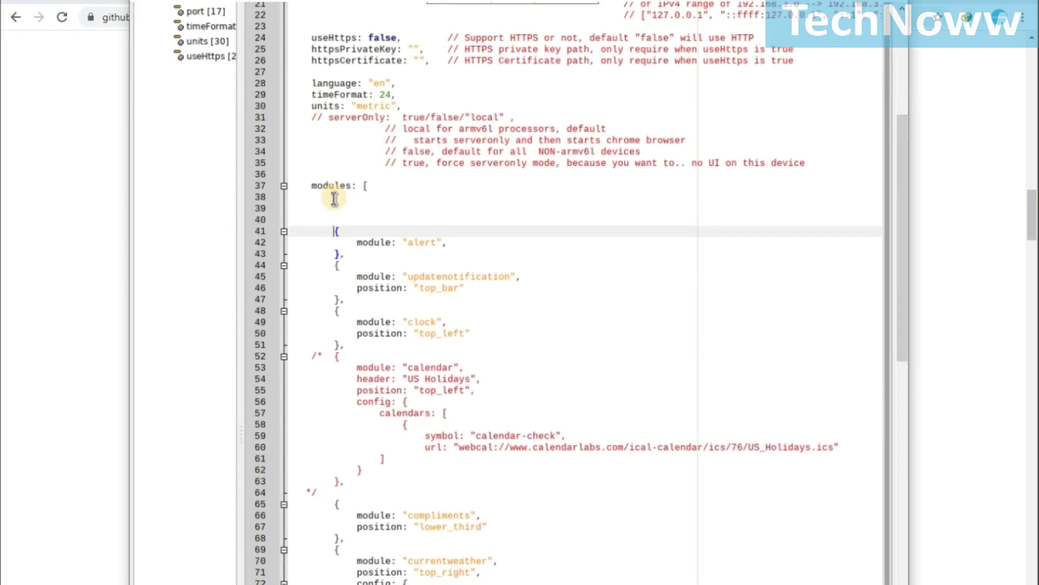
key("Up")
key("Up")
key("Up")
key("ctrl+v")
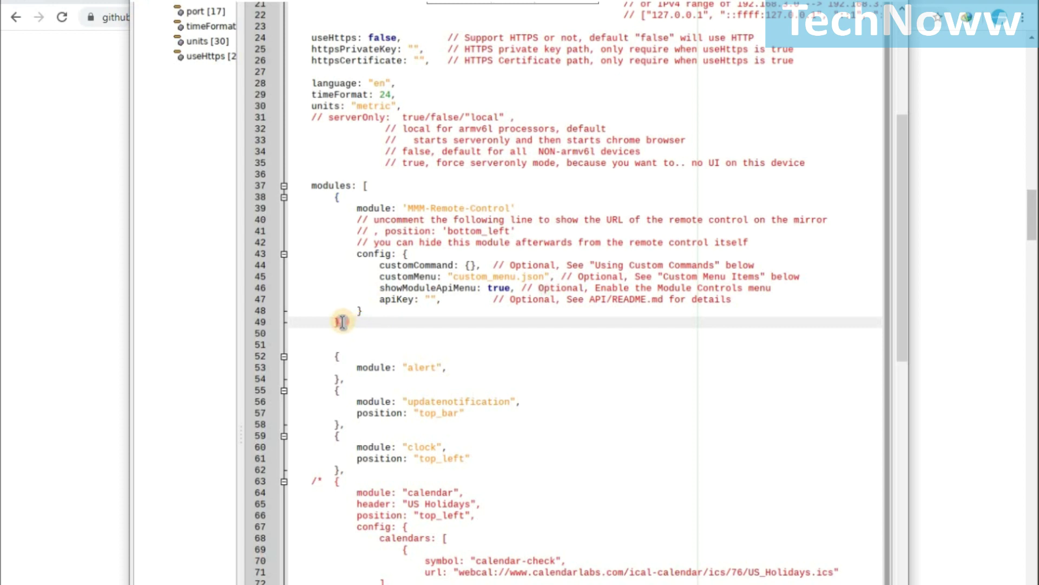
key("alt+Tab")
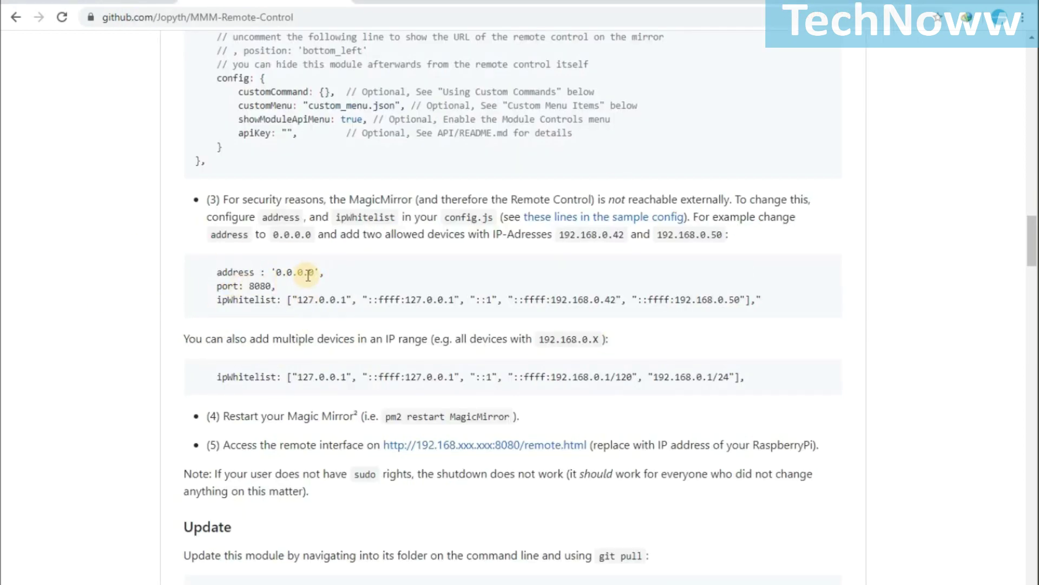
Change the address setting in config.js from localhost to '0.0.0.0'.
key("alt+Tab")
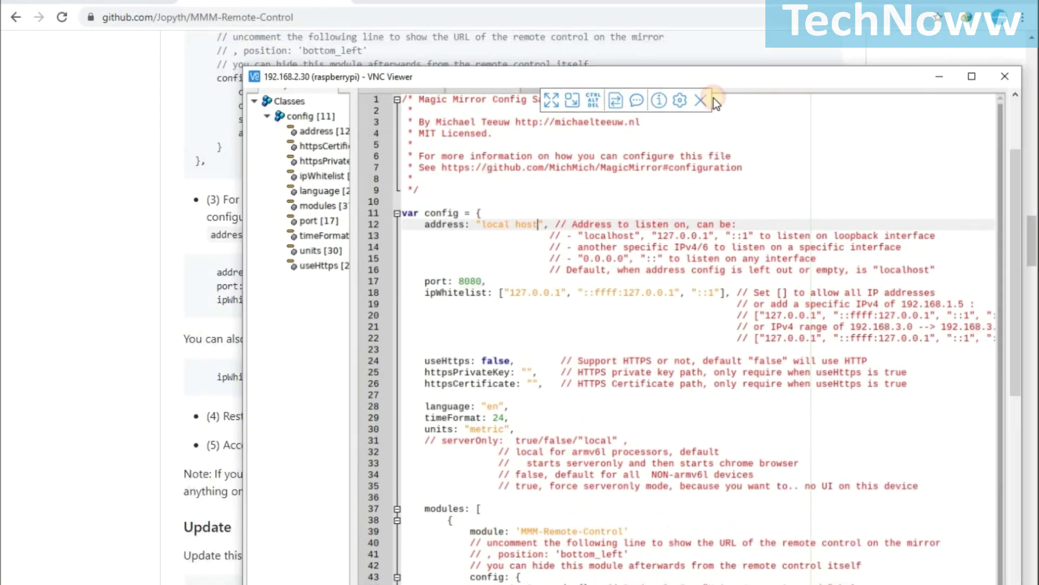
key("Up")
key("BackSpace")
key("BackSpace")
key("BackSpace")
key("BackSpace")
key("BackSpace")
key("BackSpace")
key("BackSpace")
key("BackSpace")
key("BackSpace")
key("BackSpace")
key("BackSpace")
type("'0")
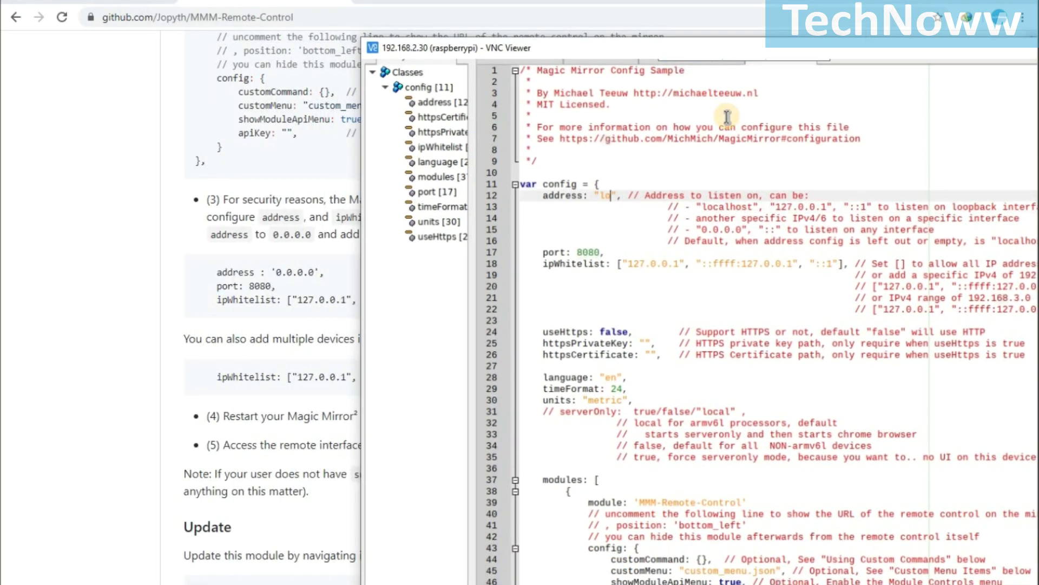
key("Delete")
type(".0.0.0'")
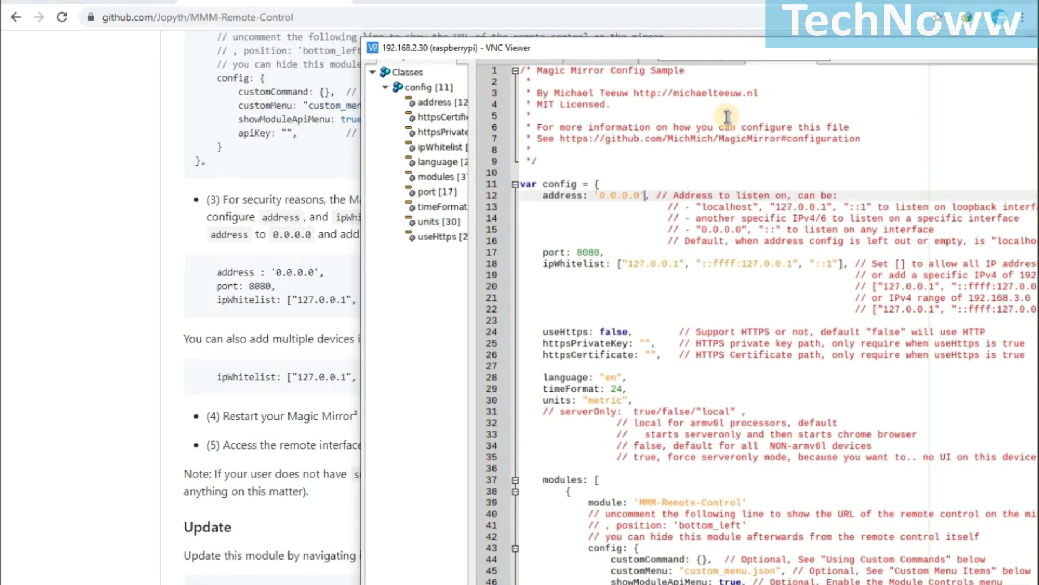
Copy the ipWhitelist entry on line 18 onto line 19, replacing its comment.
key("Down")
key("Down")
key("Down")
key("Down")
key("Down")
key("Down")
key("Right")
key("Right")
key("Right")
key("Right")
key("BackSpace")
key("BackSpace")
key("BackSpace")
key("BackSpace")
key("BackSpace")
key("BackSpace")
key("BackSpace")
key("BackSpace")
key("BackSpace")
key("BackSpace")
key("BackSpace")
key("BackSpace")
key("BackSpace")
key("BackSpace")
key("BackSpace")
key("BackSpace")
key("BackSpace")
key("BackSpace")
key("BackSpace")
key("BackSpace")
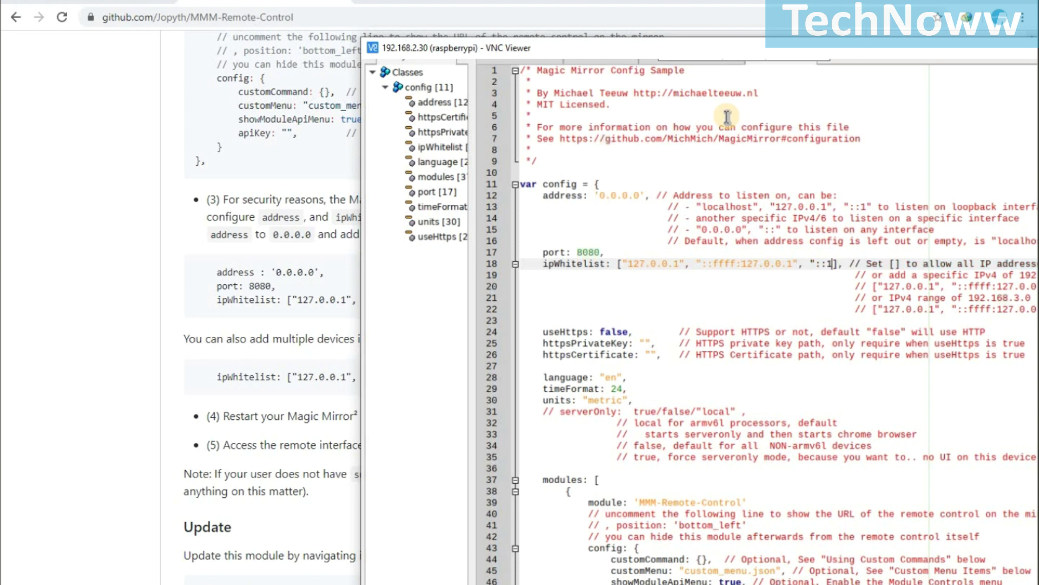
key("ctrl+z")
left_click_drag(850, 264, 543, 264)
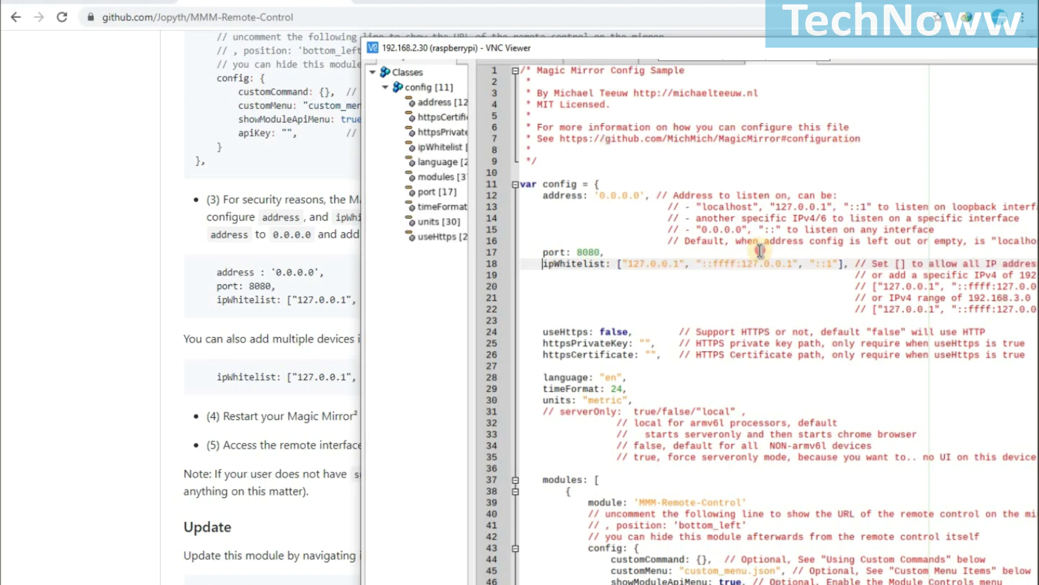
key("ctrl+c")
left_click(541, 275)
key("shift+End")
key("ctrl+v")
Comment out the original ipWhitelist line with // and trim the extra addresses from the copy.
left_click(542, 264)
type("//")
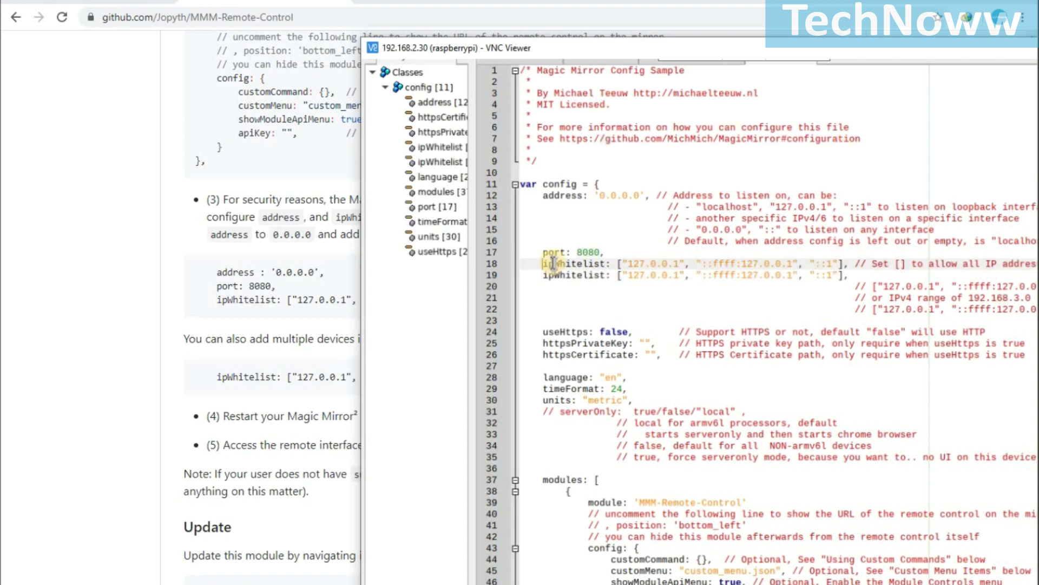
left_click(839, 275)
key("BackSpace")
key("BackSpace")
key("BackSpace")
key("BackSpace")
key("BackSpace")
key("BackSpace")
key("BackSpace")
key("BackSpace")
key("BackSpace")
key("BackSpace")
key("BackSpace")
key("BackSpace")
key("BackSpace")
key("BackSpace")
key("BackSpace")
key("BackSpace")
key("BackSpace")
key("BackSpace")
key("BackSpace")
key("BackSpace")
type("1\"")
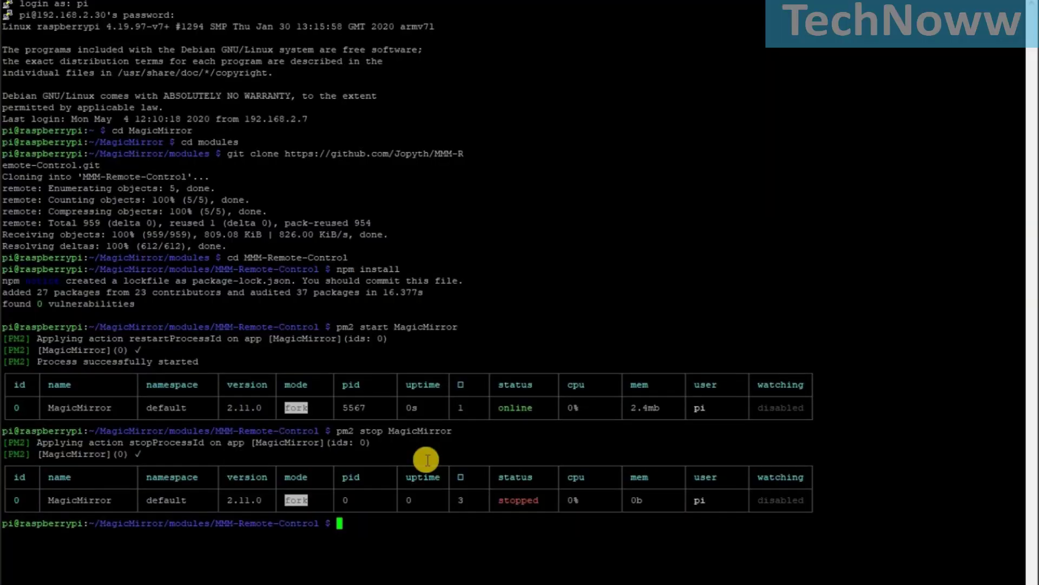
Recall pm2 start MagicMirror in PuTTY to relaunch the mirror with remote control.
key("Up")
key("Up")
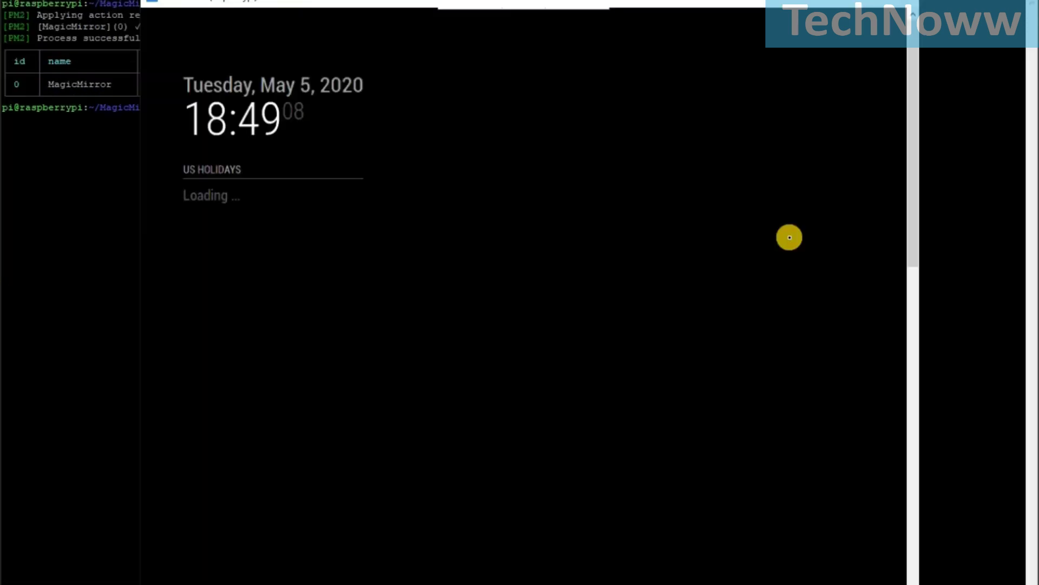
left_click(916, 145)
mouse_move(916, 145)
left_mouse_down()
mouse_move(907, 420)
mouse_move(927, 324)
mouse_move(902, 148)
left_mouse_up()
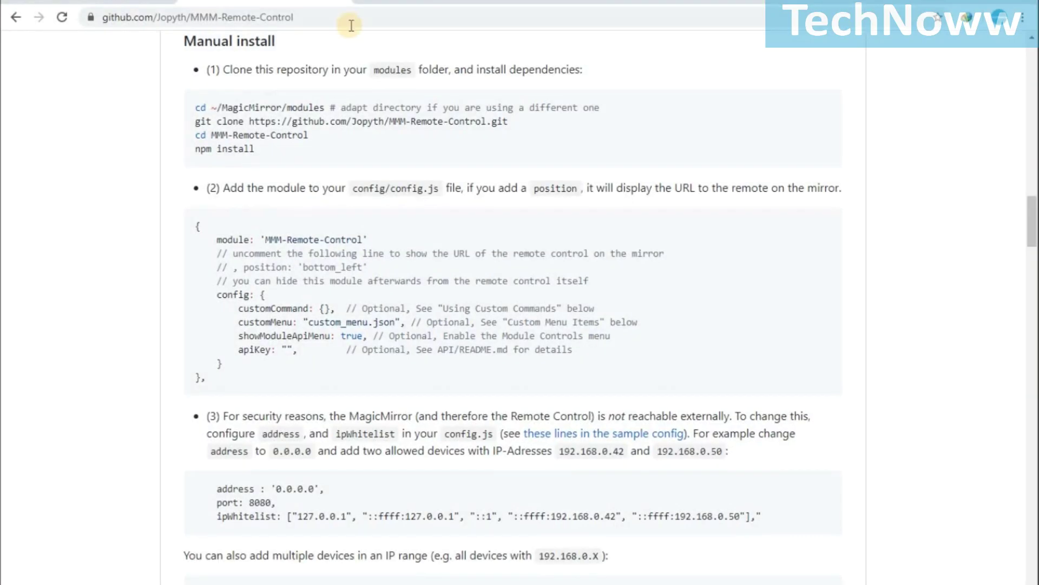
Load 192.168.2.30:8080 in a new Chrome tab to reach the Magic Mirror Menu.
left_click(368, 4)
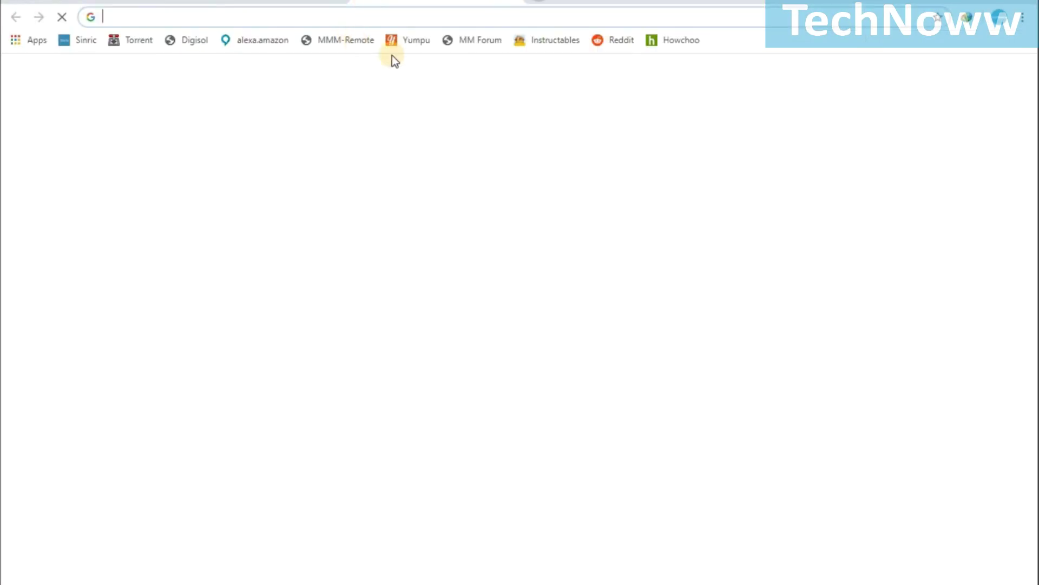
type("192.168.2.")
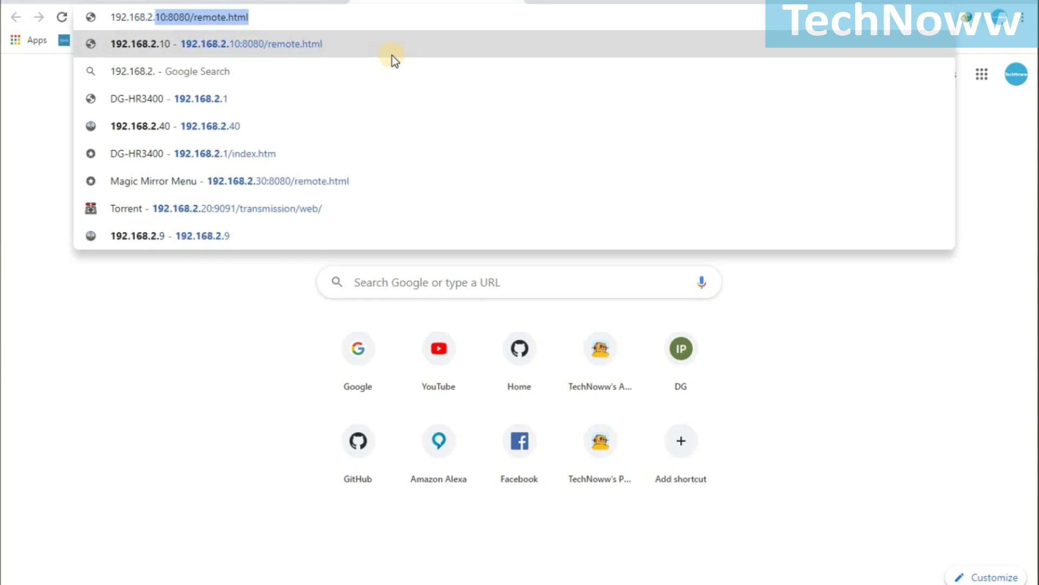
type("30")
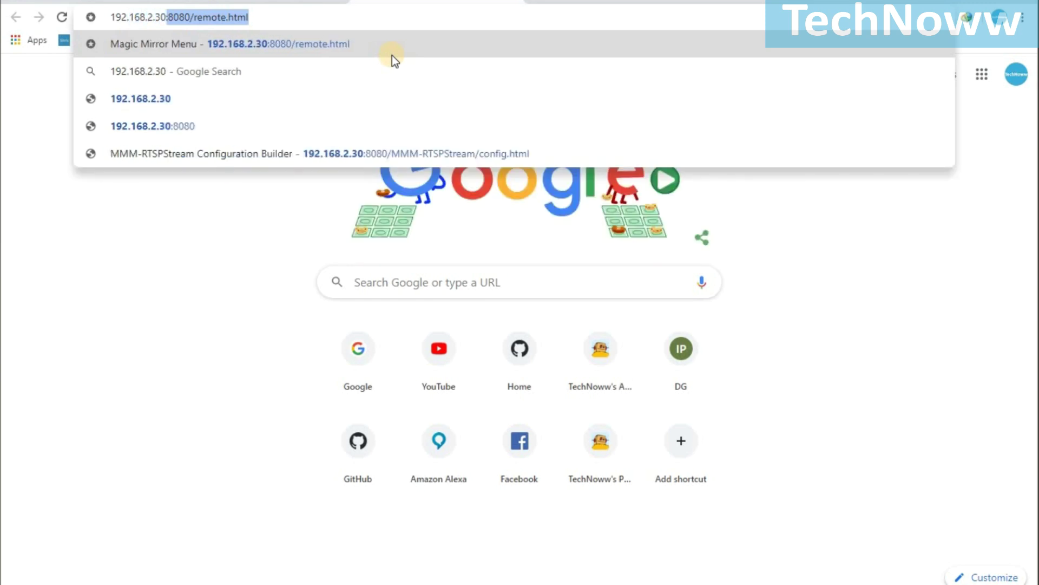
type(":8080")
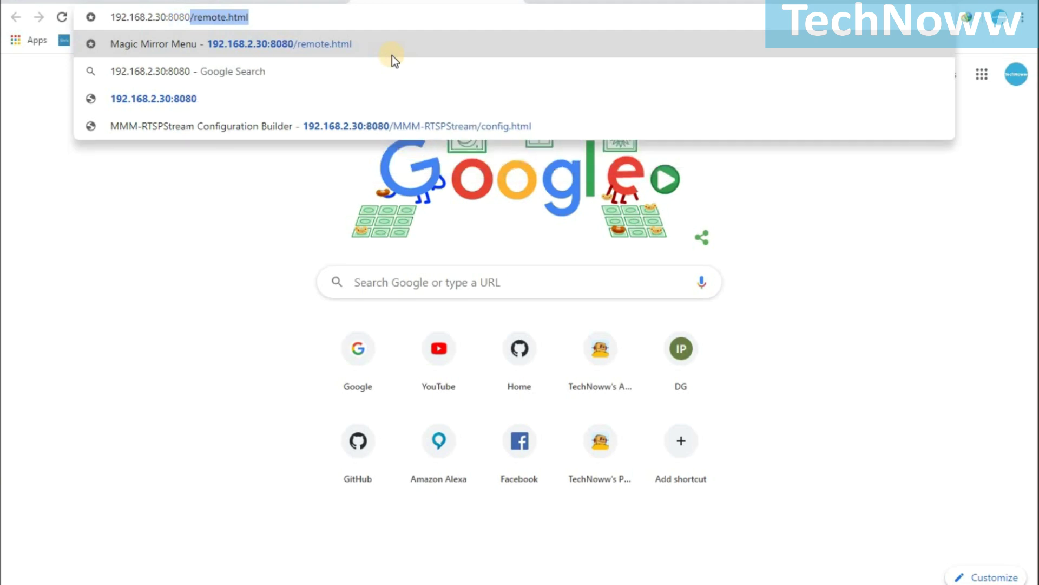
key("Return")
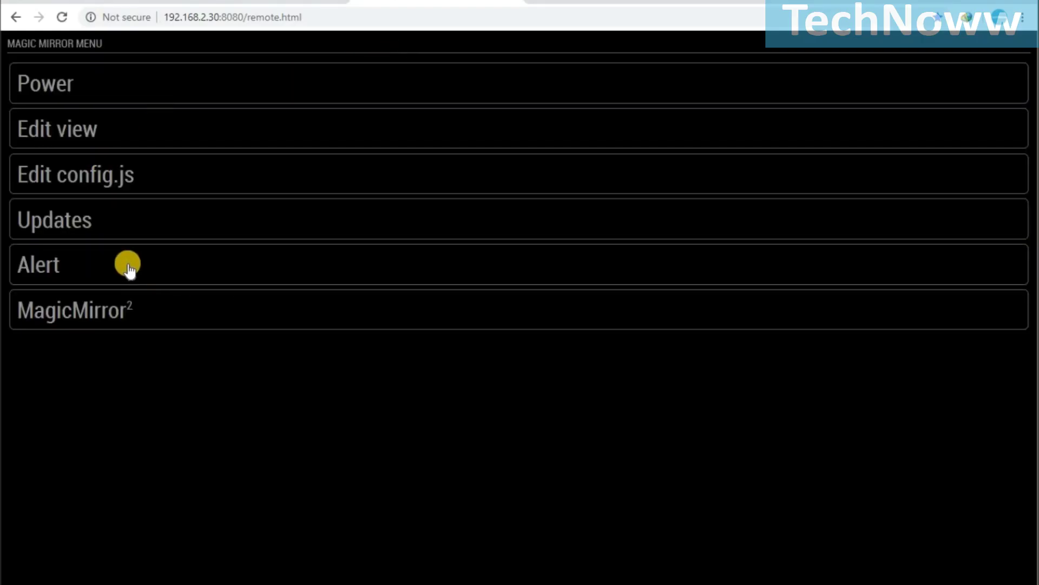
left_click(101, 313)
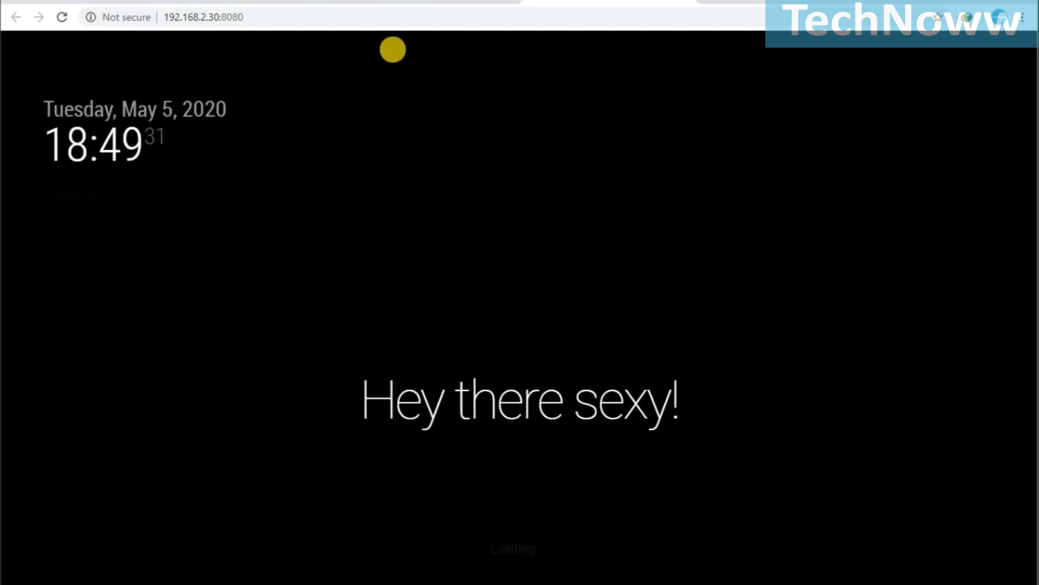
left_click(477, 2)
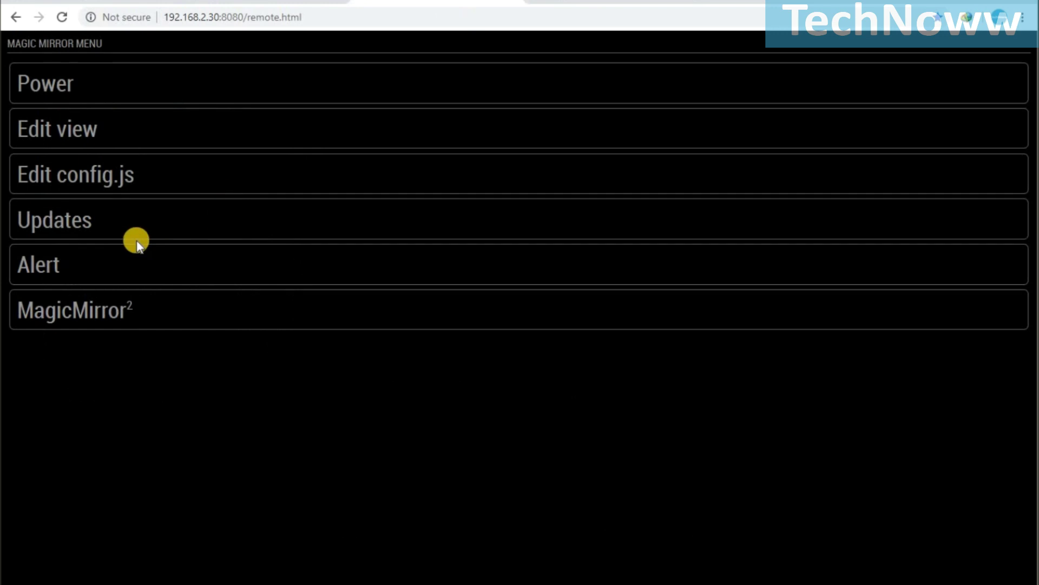
left_click(54, 217)
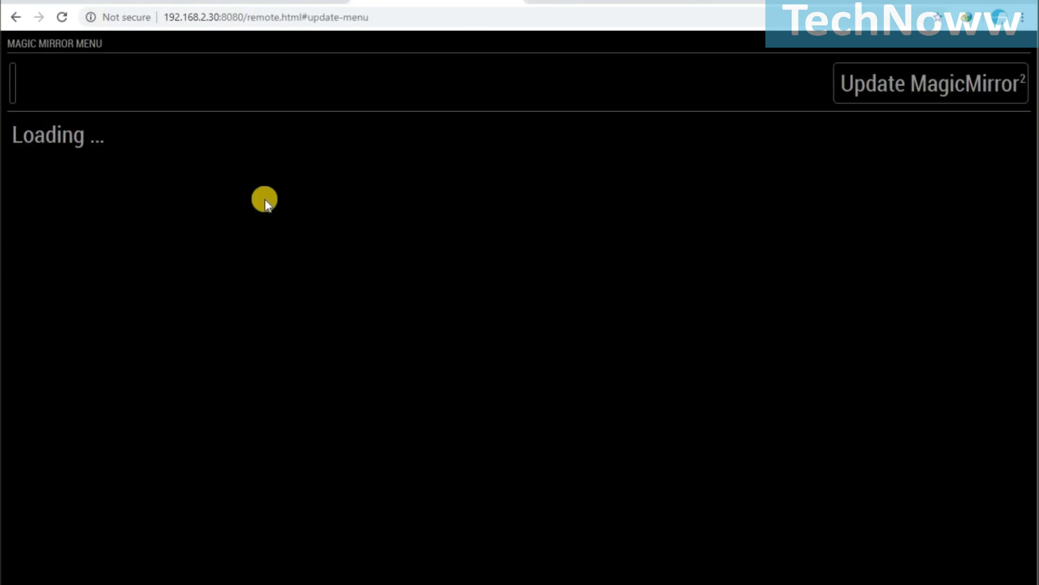
left_click(11, 20)
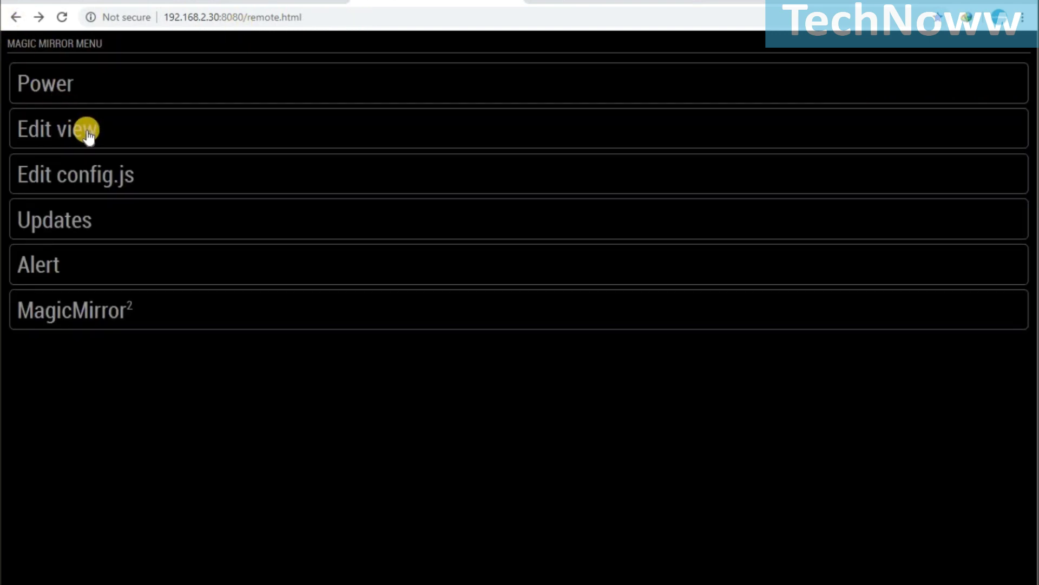